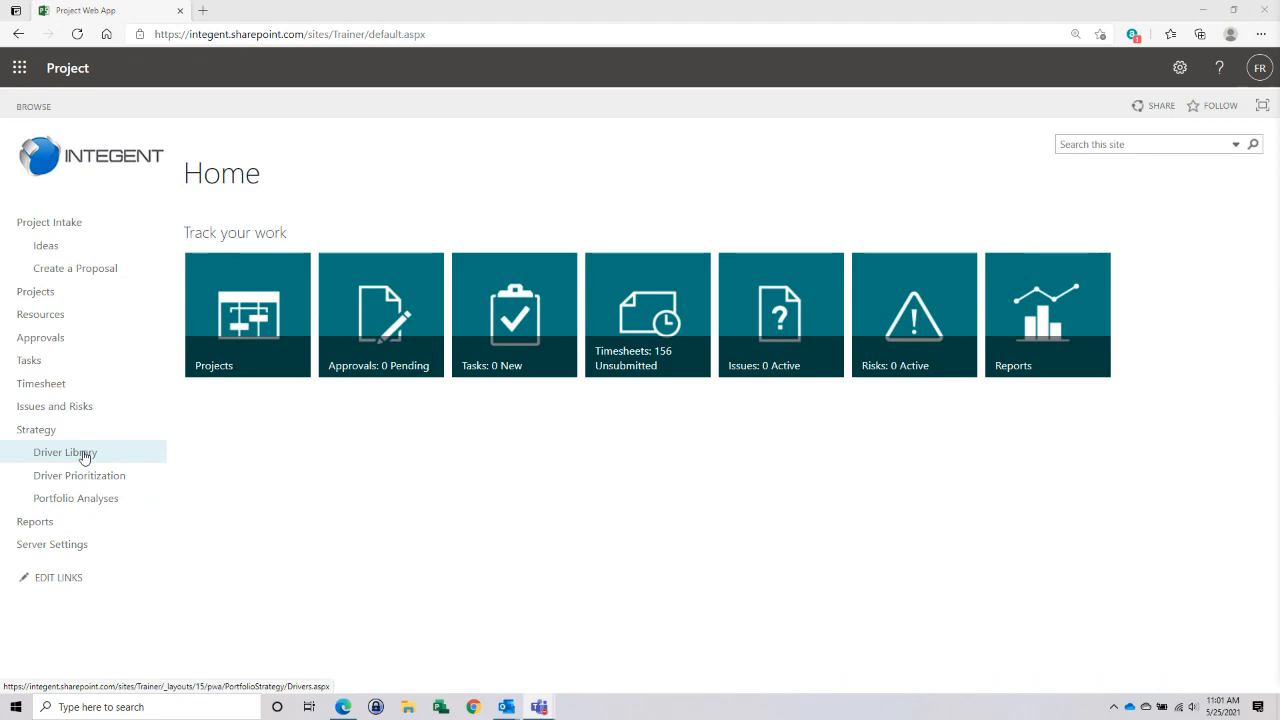
- From the Driver Library, examine the description, status and impact statements of the driver "Expand into new markets and segments", and close it without saving
{"action": "left_click", "coordinate": [85, 457]}
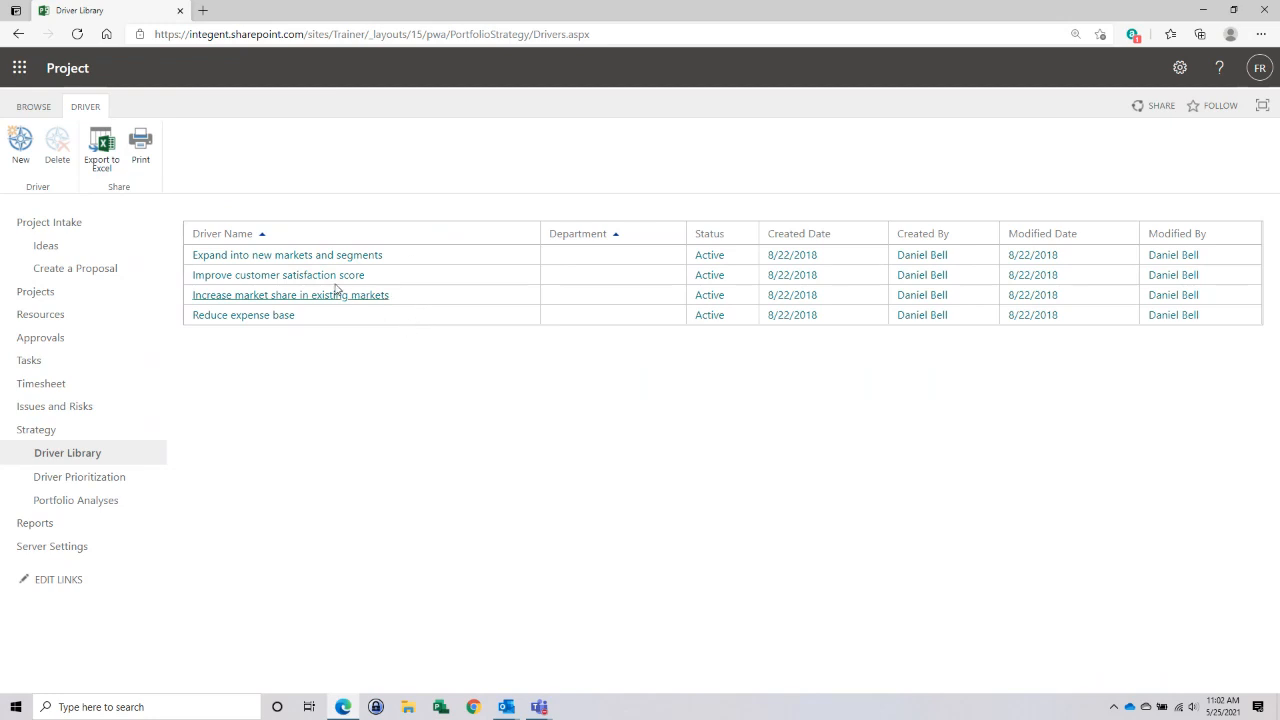
{"action": "left_click", "coordinate": [267, 258]}
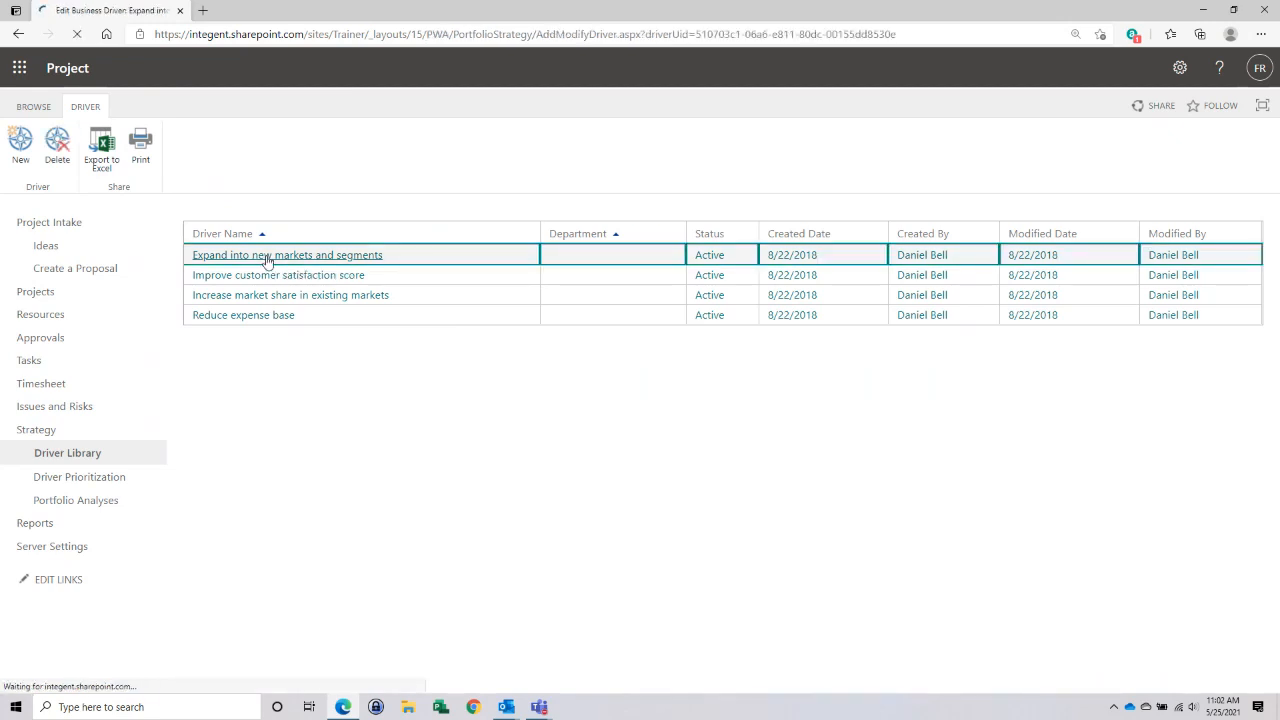
{"action": "scroll", "coordinate": [905, 329], "scroll_direction": "down", "scroll_amount": 2}
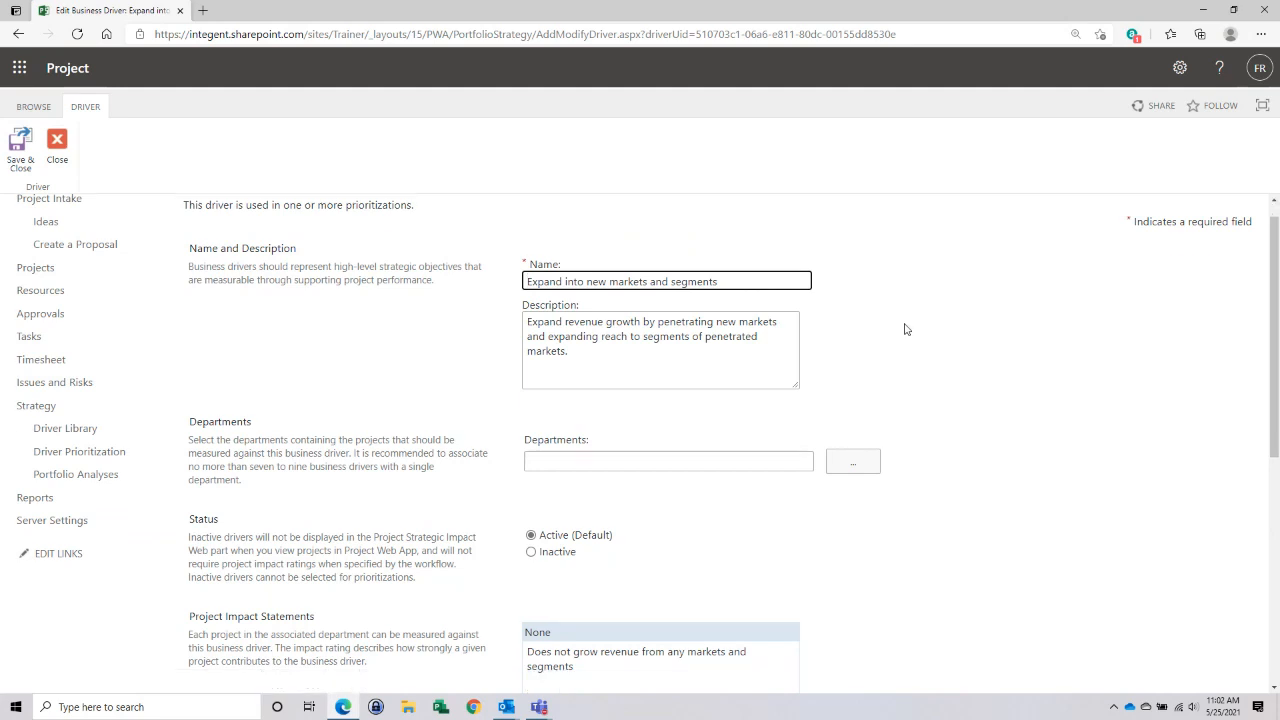
{"action": "scroll", "coordinate": [905, 329], "scroll_direction": "down", "scroll_amount": 2}
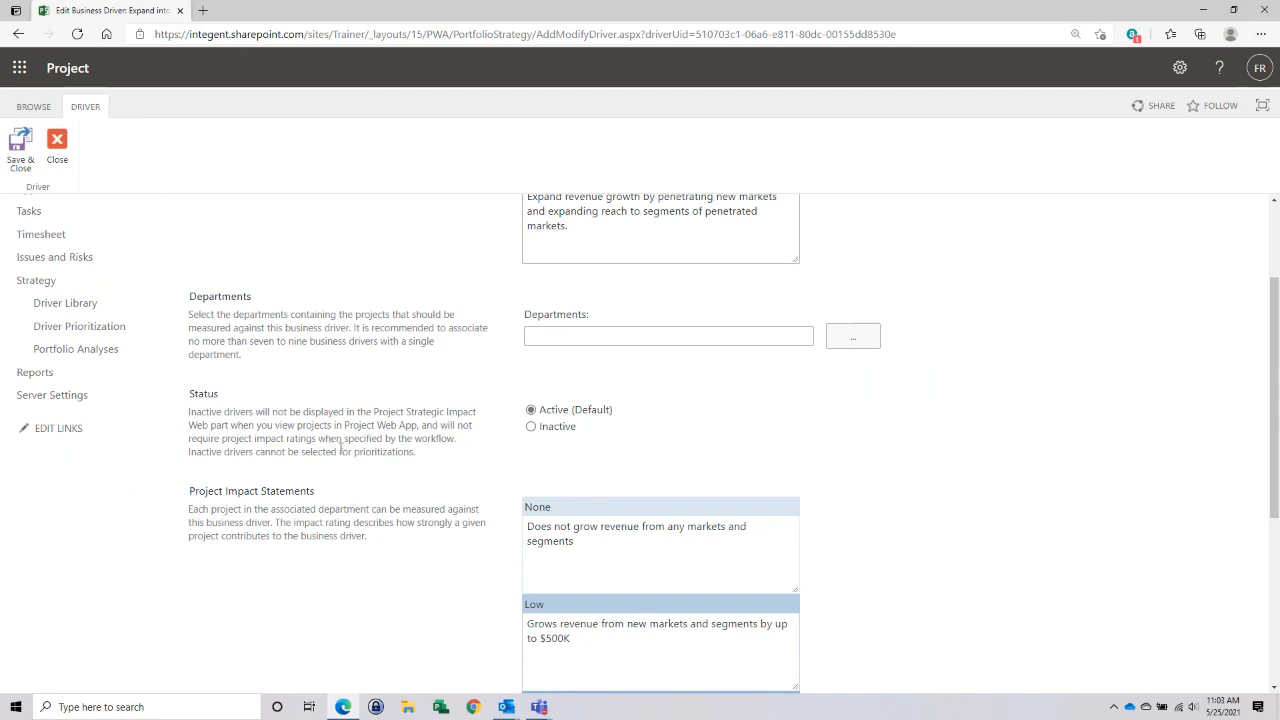
{"action": "scroll", "coordinate": [378, 430], "scroll_direction": "down", "scroll_amount": 2}
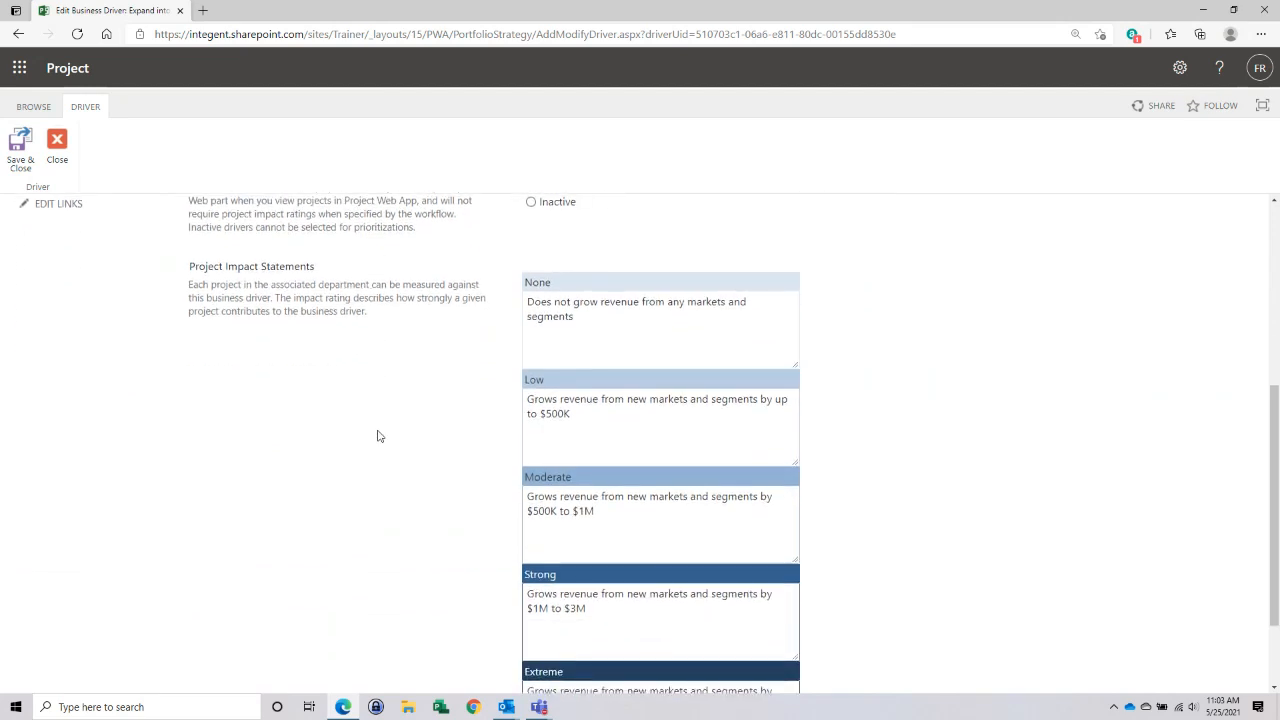
{"action": "scroll", "coordinate": [378, 436], "scroll_direction": "down", "scroll_amount": 1}
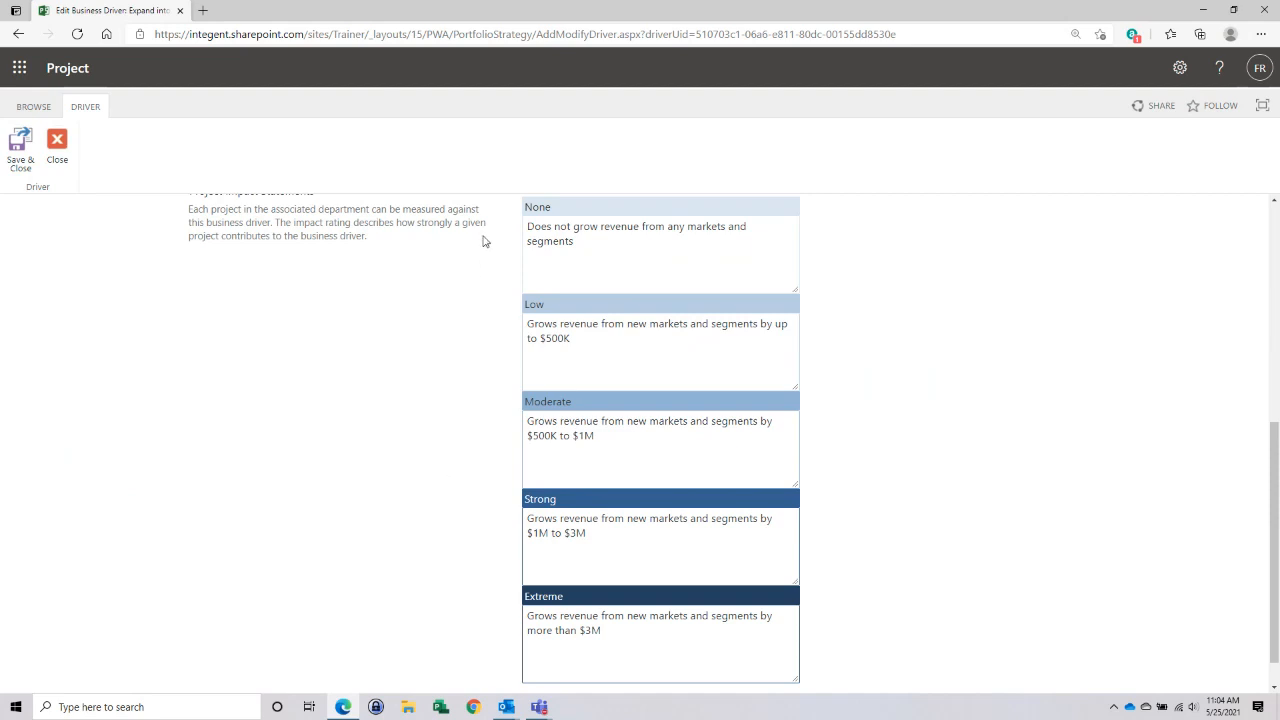
{"action": "scroll", "coordinate": [479, 333], "scroll_direction": "up", "scroll_amount": 1}
{"action": "scroll", "coordinate": [479, 333], "scroll_direction": "up", "scroll_amount": 2}
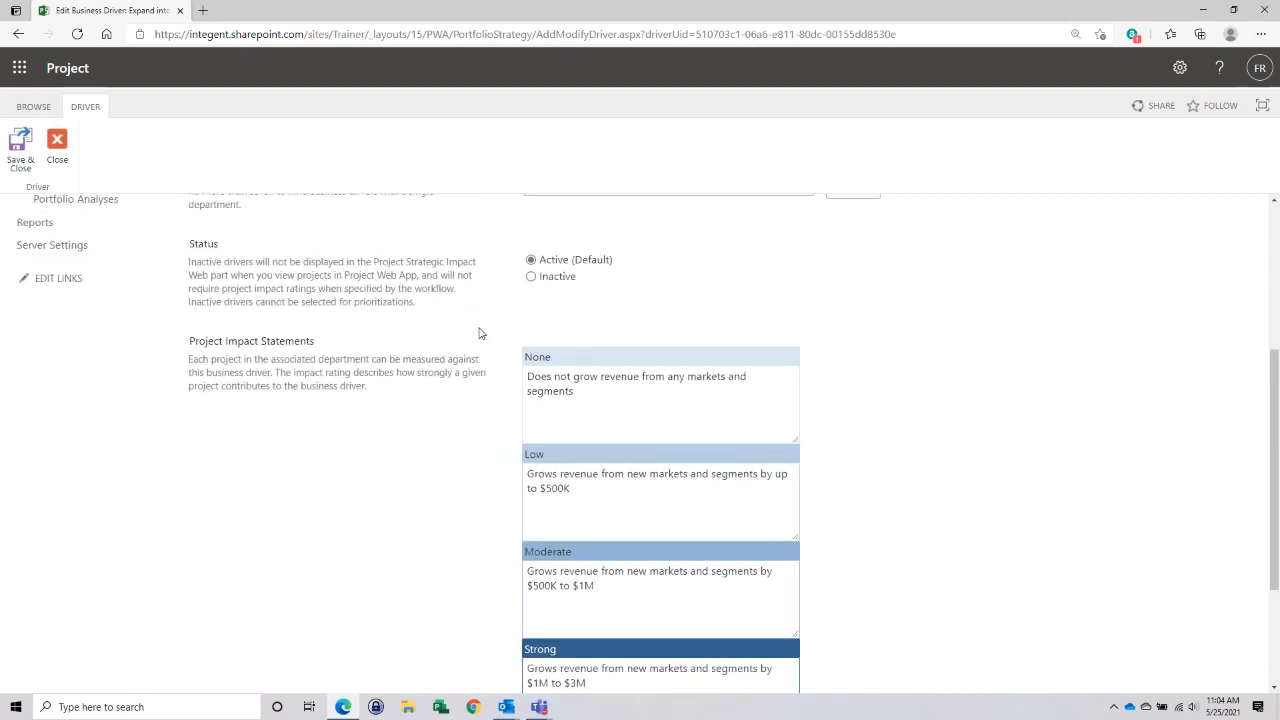
{"action": "scroll", "coordinate": [479, 333], "scroll_direction": "up", "scroll_amount": 2}
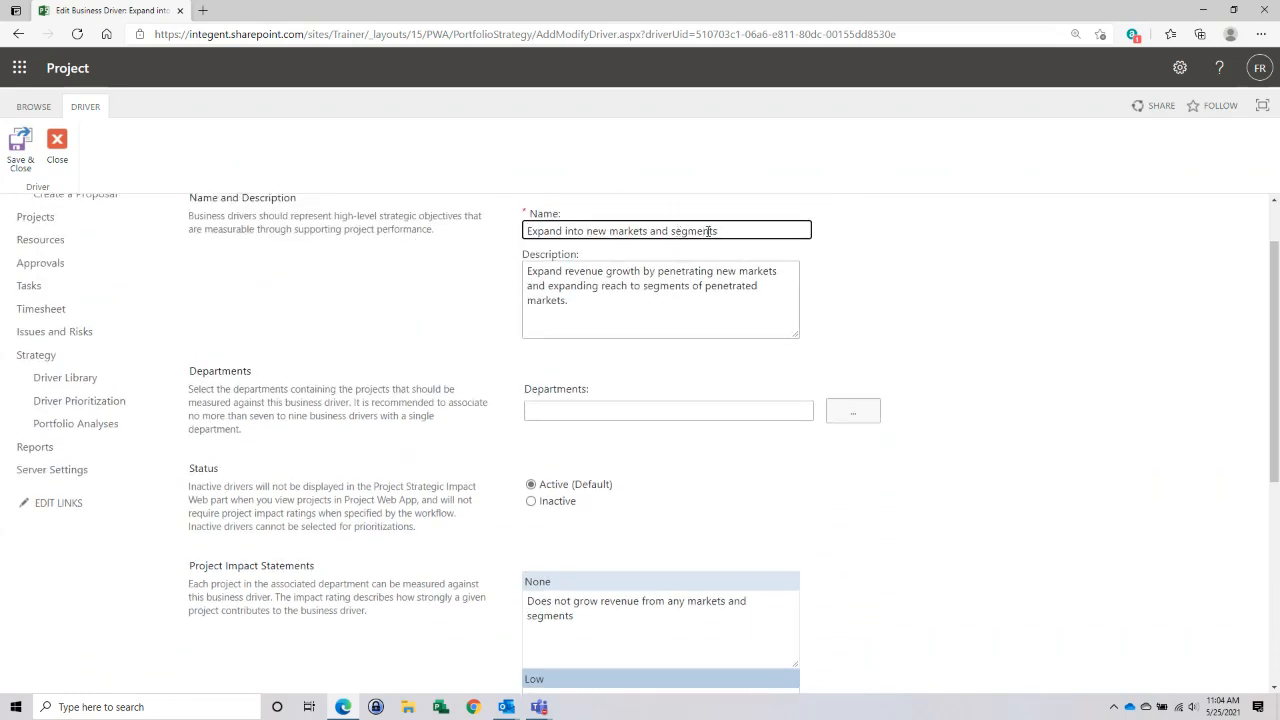
{"action": "scroll", "coordinate": [418, 371], "scroll_direction": "down", "scroll_amount": 4}
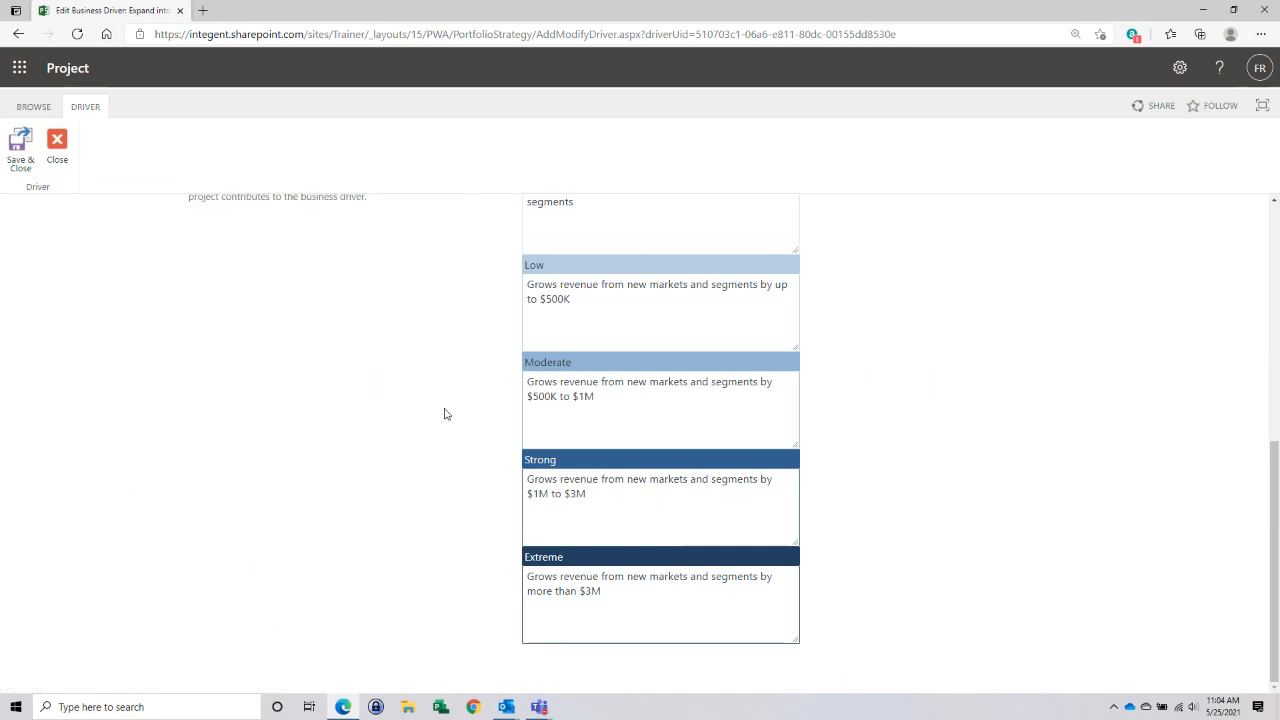
{"action": "left_click", "coordinate": [58, 150]}
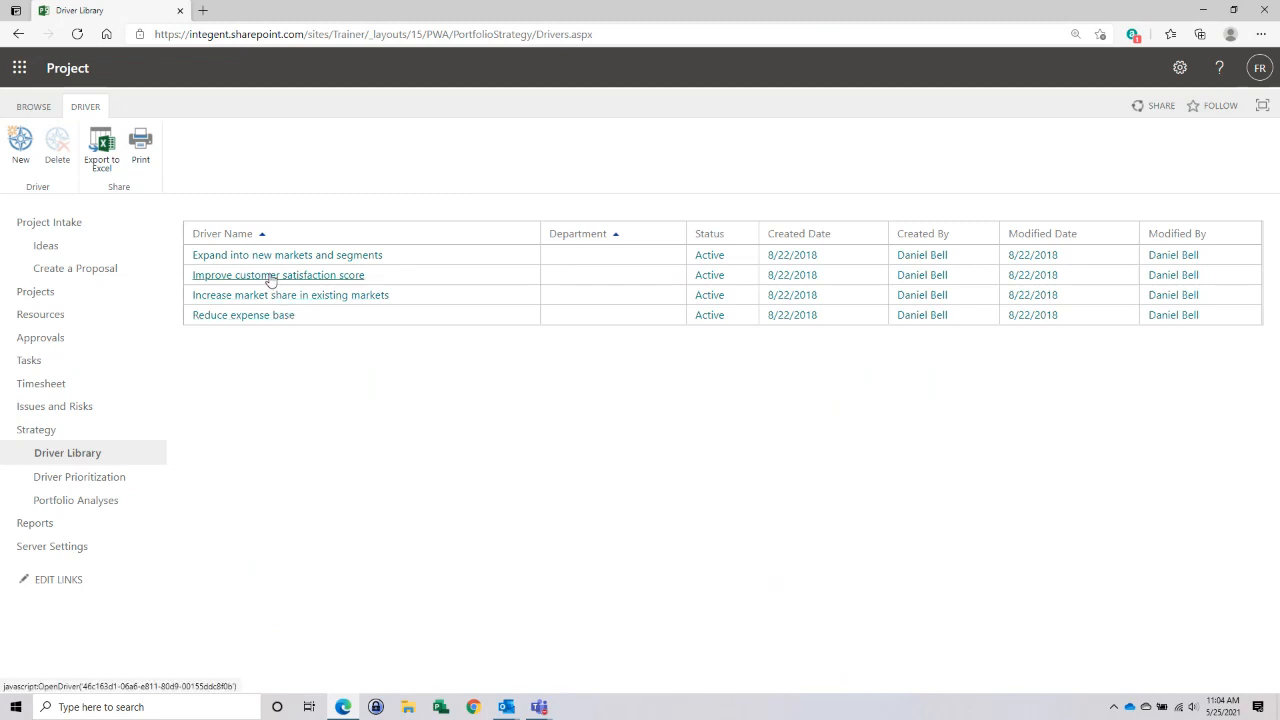
- Examine the project impact statements of the driver "Reduce expense base", from None to Extreme, and close it without saving
{"action": "left_click", "coordinate": [253, 316]}
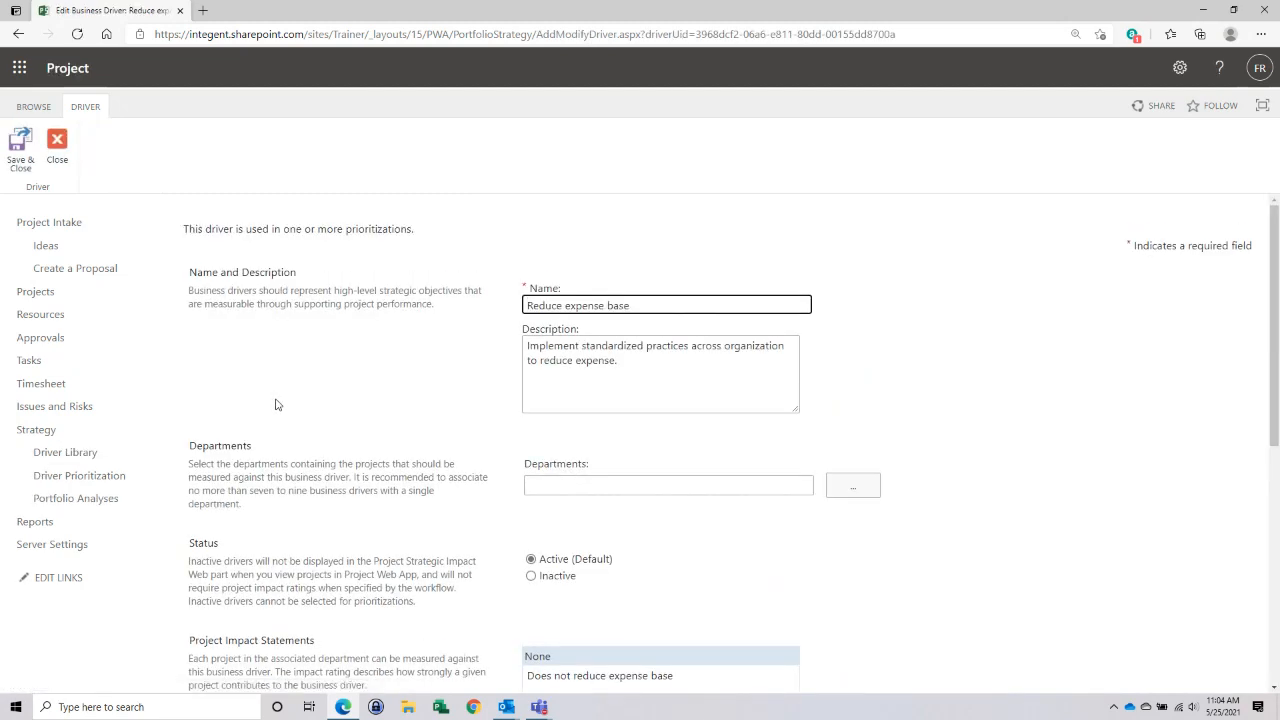
{"action": "scroll", "coordinate": [277, 404], "scroll_direction": "down", "scroll_amount": 3}
{"action": "scroll", "coordinate": [277, 404], "scroll_direction": "down", "scroll_amount": 1}
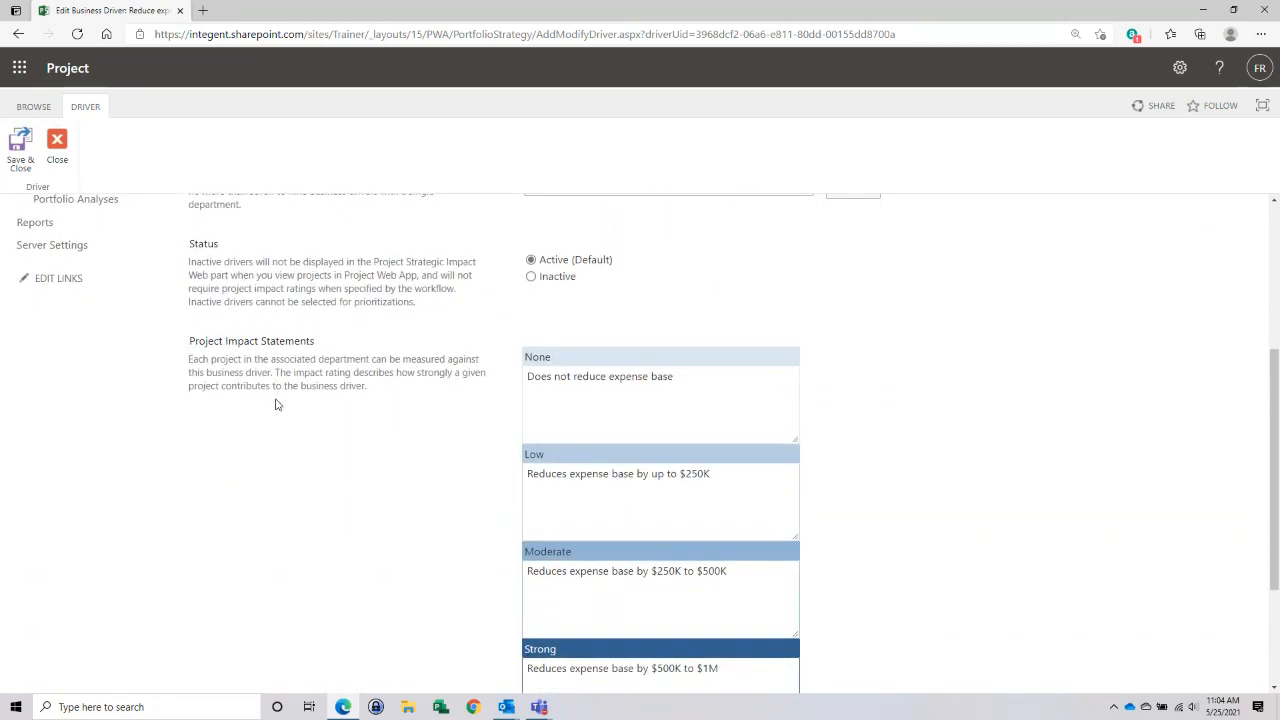
{"action": "scroll", "coordinate": [277, 404], "scroll_direction": "down", "scroll_amount": 1}
{"action": "scroll", "coordinate": [277, 404], "scroll_direction": "down", "scroll_amount": 1}
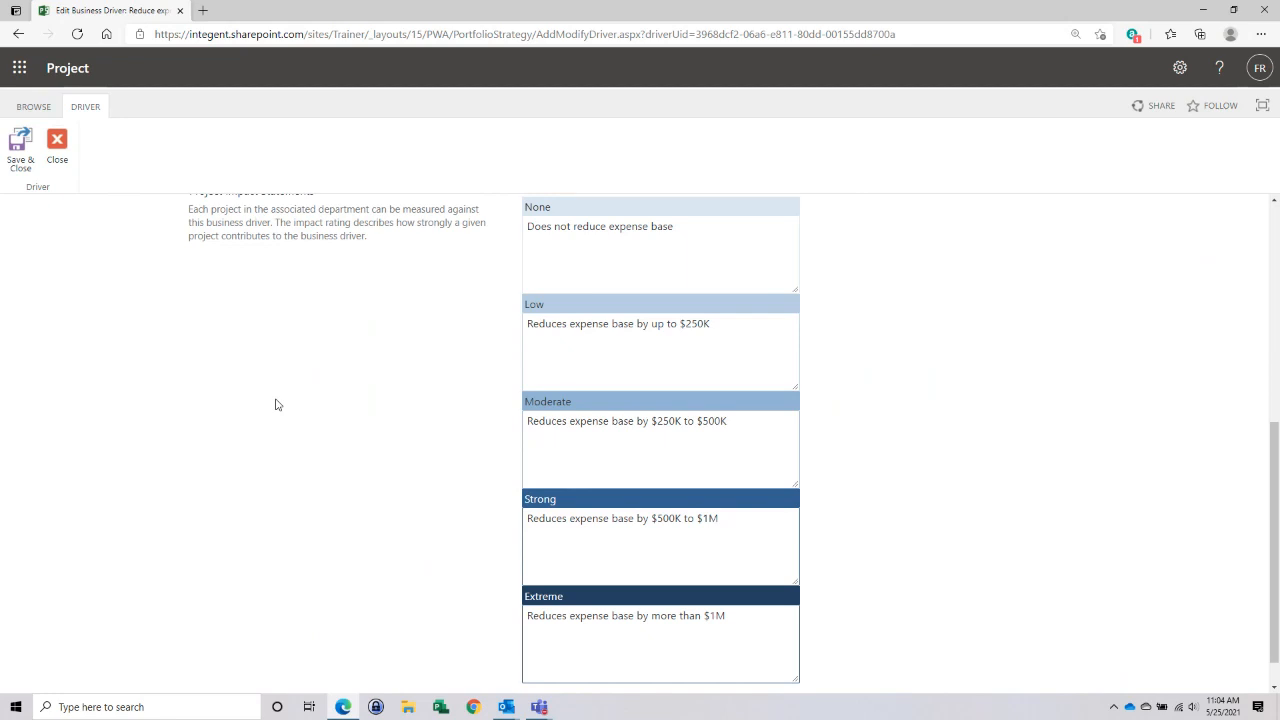
{"action": "scroll", "coordinate": [277, 404], "scroll_direction": "up", "scroll_amount": 1}
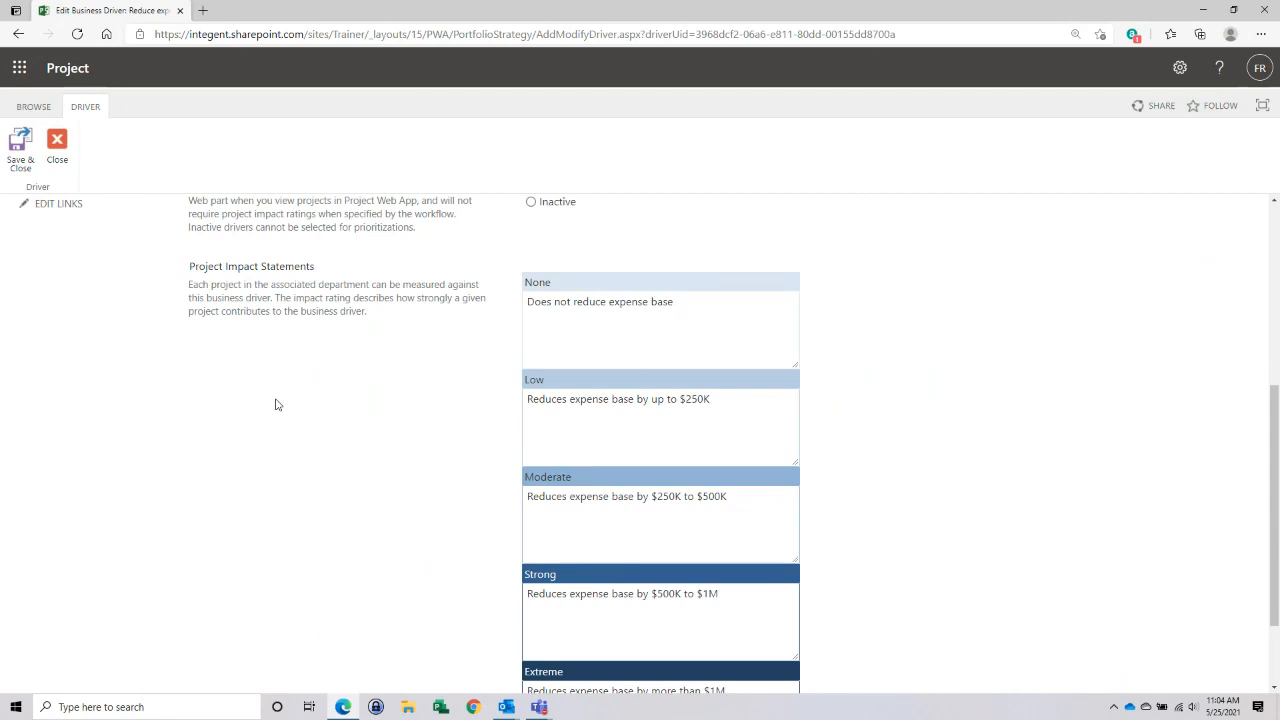
{"action": "scroll", "coordinate": [277, 404], "scroll_direction": "down", "scroll_amount": 1}
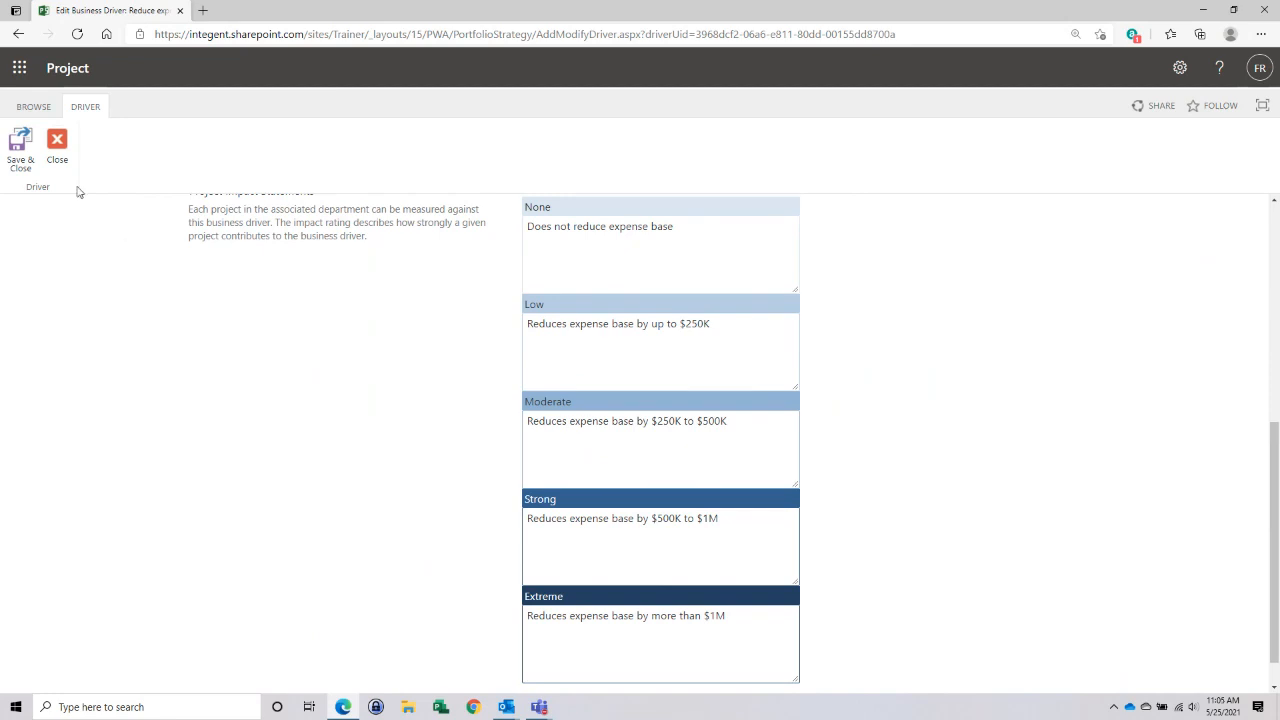
{"action": "left_click", "coordinate": [57, 140]}
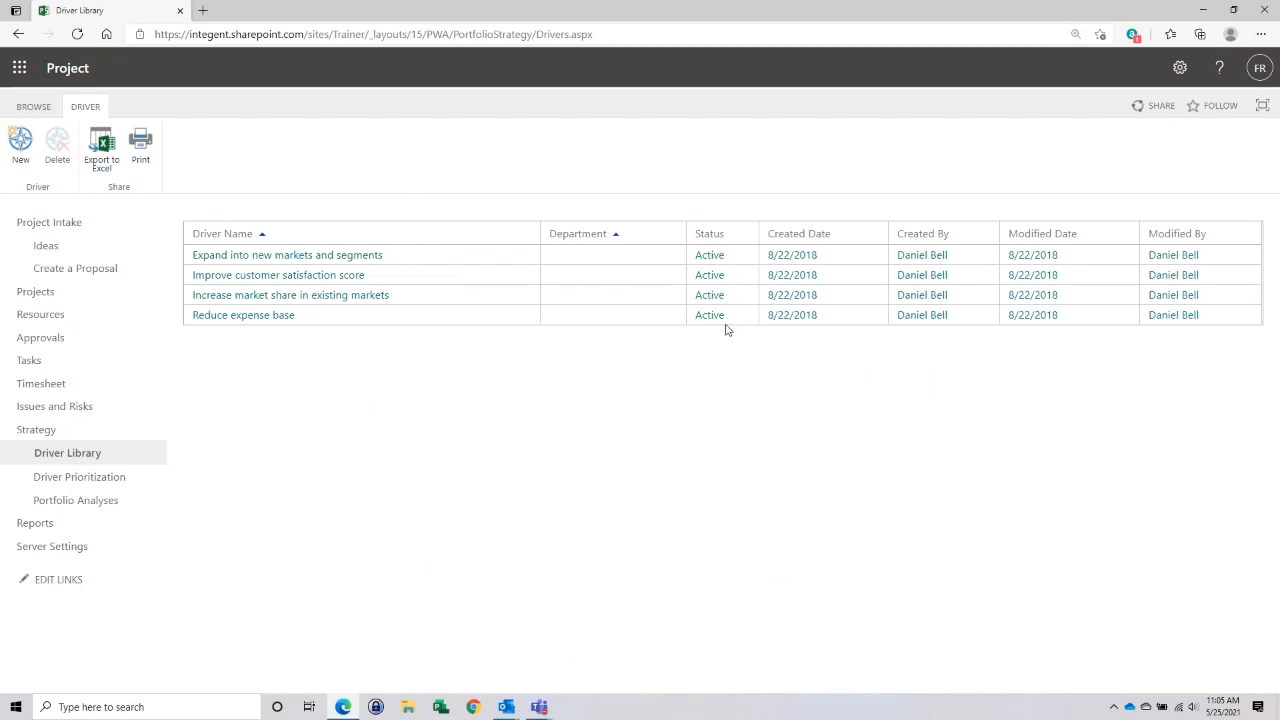
- Open the Executive Consensus driver prioritization and expand its Consistency Ratio beneath the driver priorities
{"action": "left_click", "coordinate": [67, 485]}
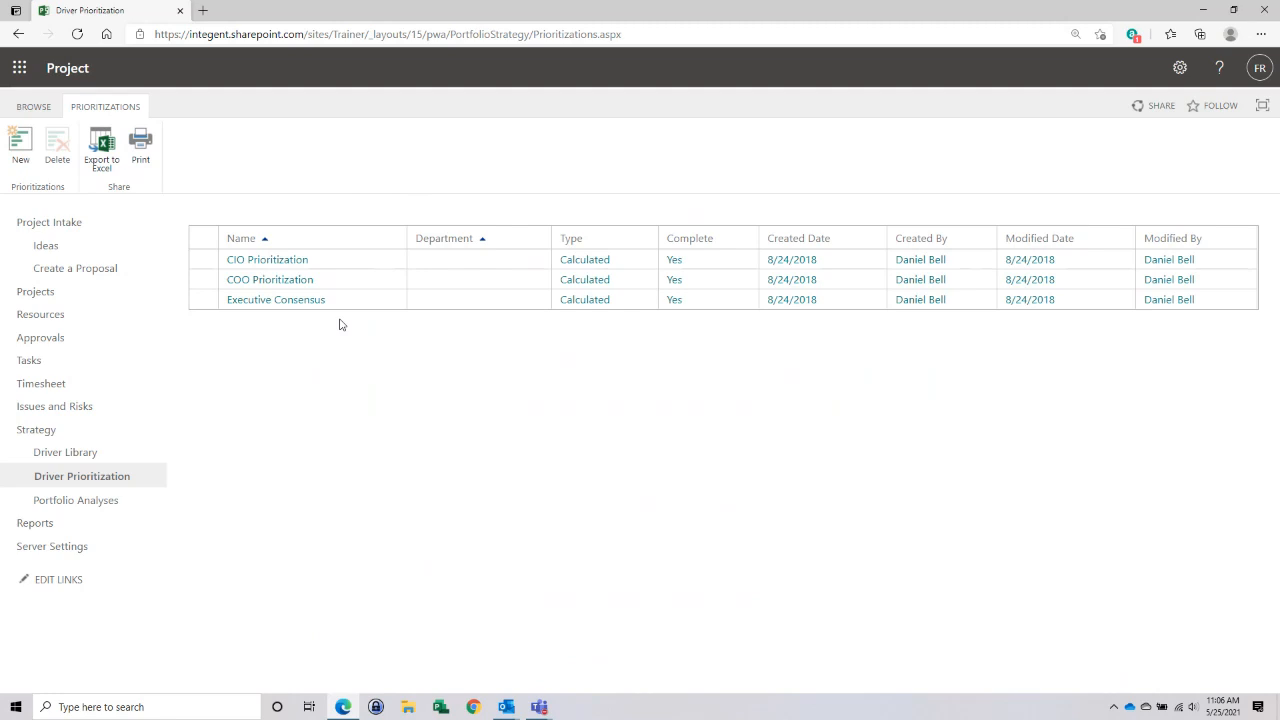
{"action": "left_click", "coordinate": [273, 302]}
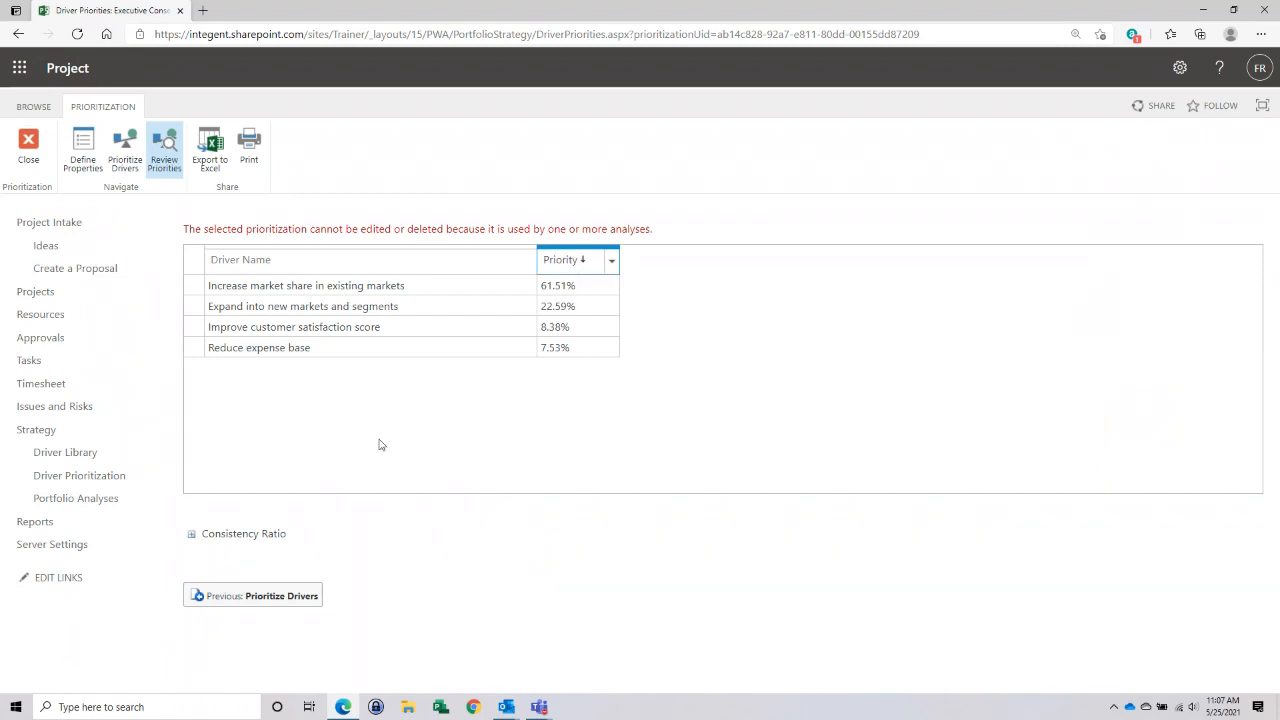
{"action": "left_click", "coordinate": [192, 535]}
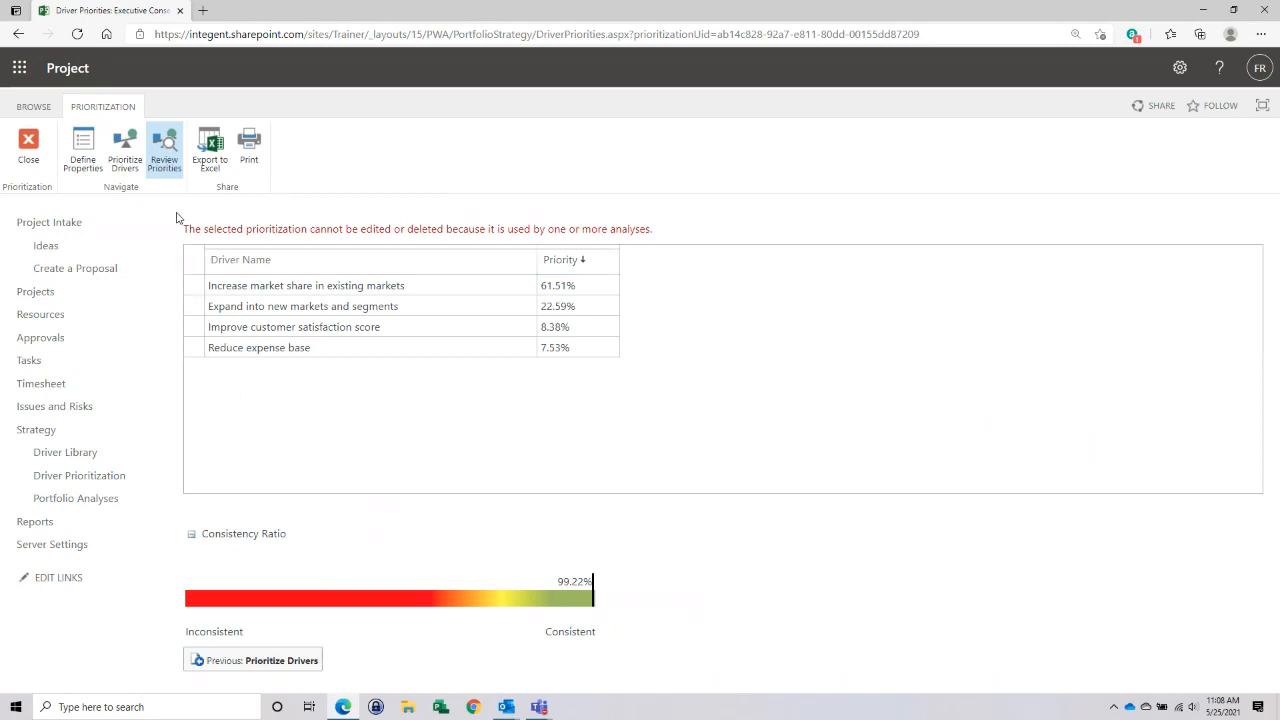
- Examine the properties of the Executive Consensus prioritization, including its prioritization type and selected drivers
{"action": "left_click", "coordinate": [84, 146]}
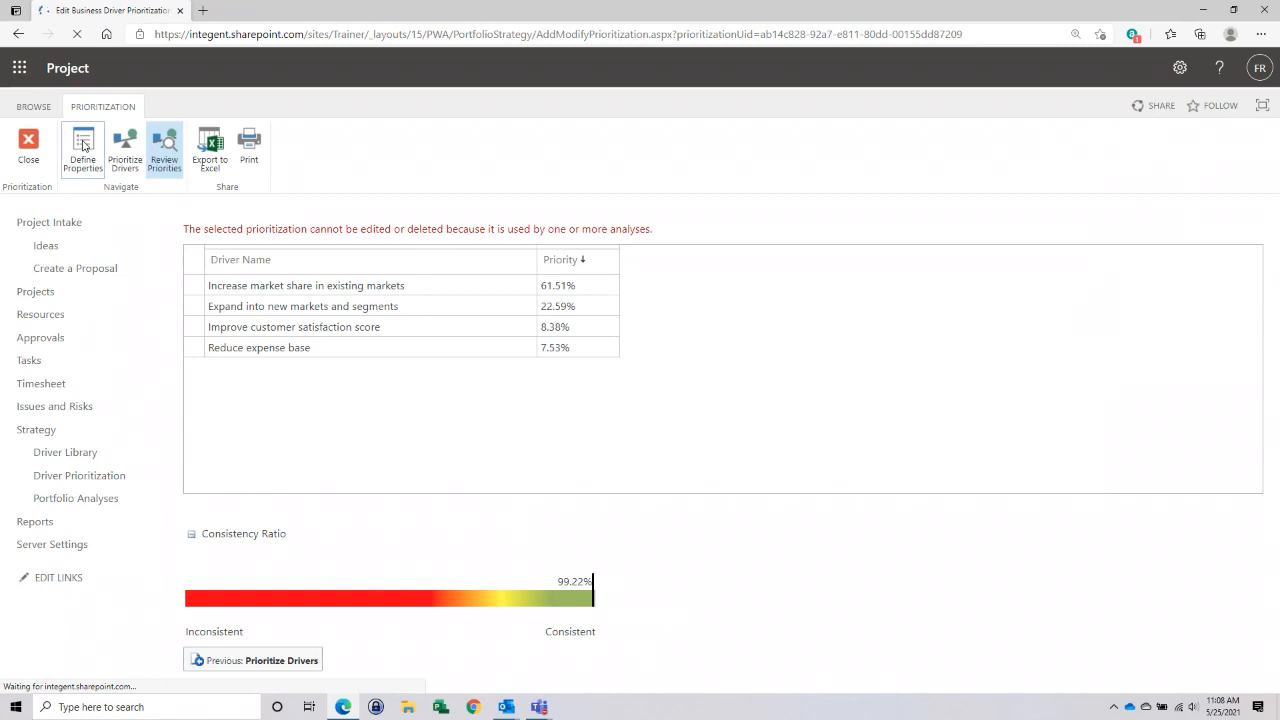
{"action": "scroll", "coordinate": [245, 322], "scroll_direction": "down", "scroll_amount": 1}
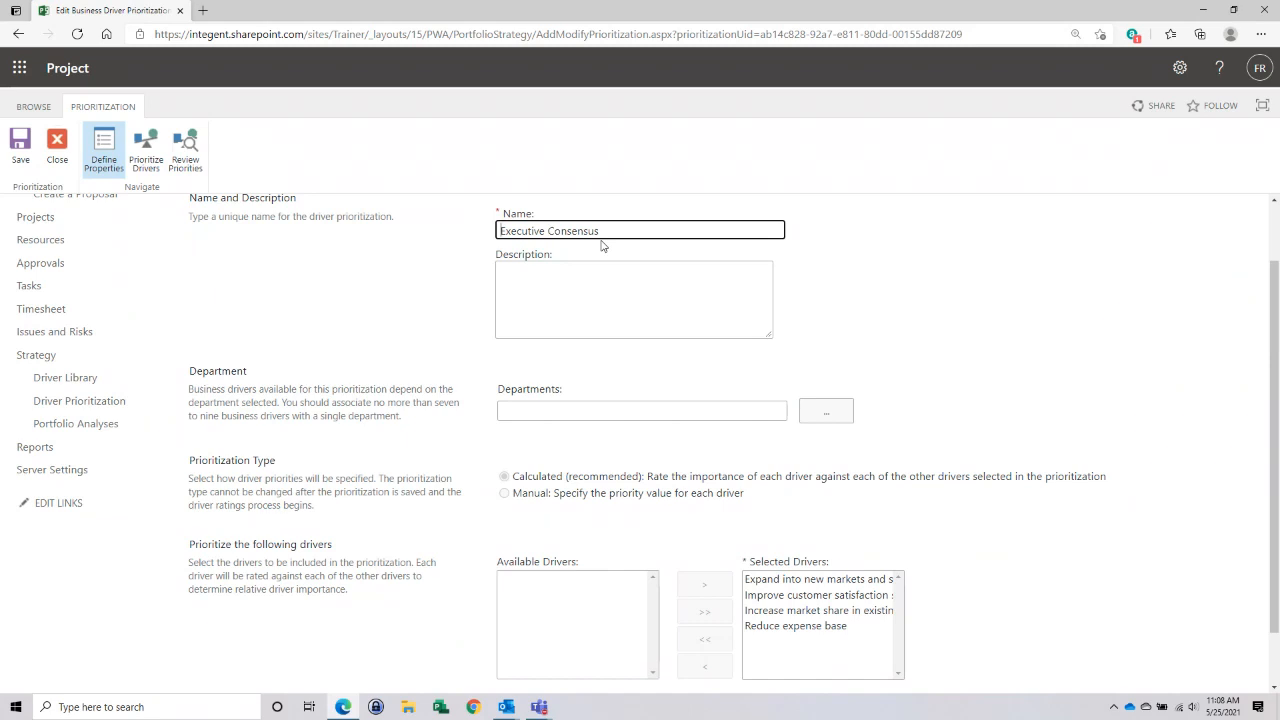
{"action": "scroll", "coordinate": [395, 330], "scroll_direction": "down", "scroll_amount": 2}
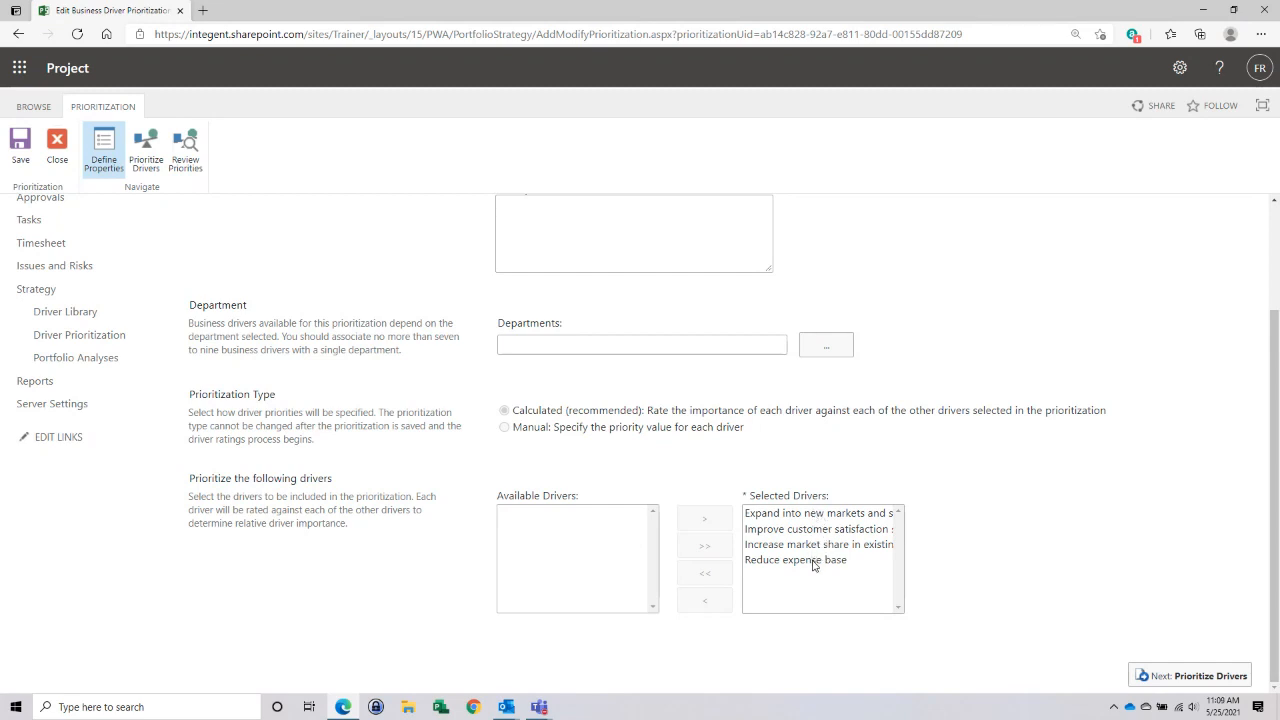
{"action": "scroll", "coordinate": [980, 488], "scroll_direction": "up", "scroll_amount": 3}
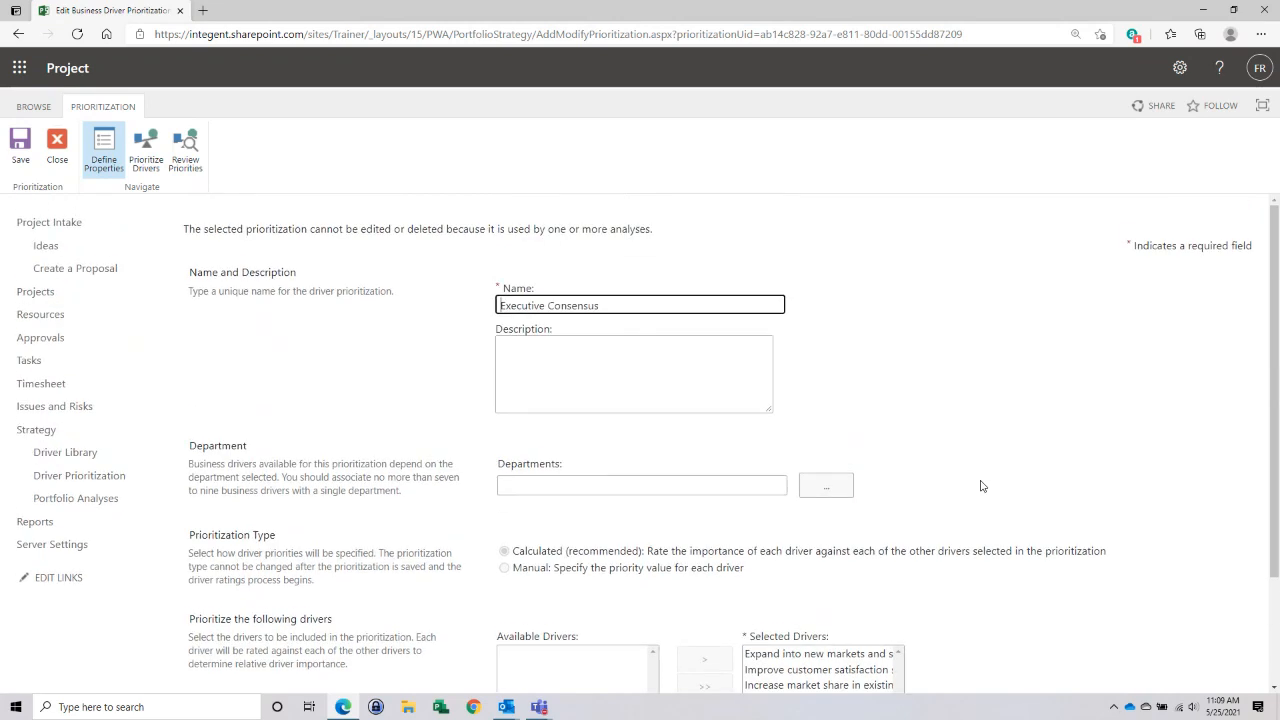
{"action": "scroll", "coordinate": [980, 486], "scroll_direction": "down", "scroll_amount": 3}
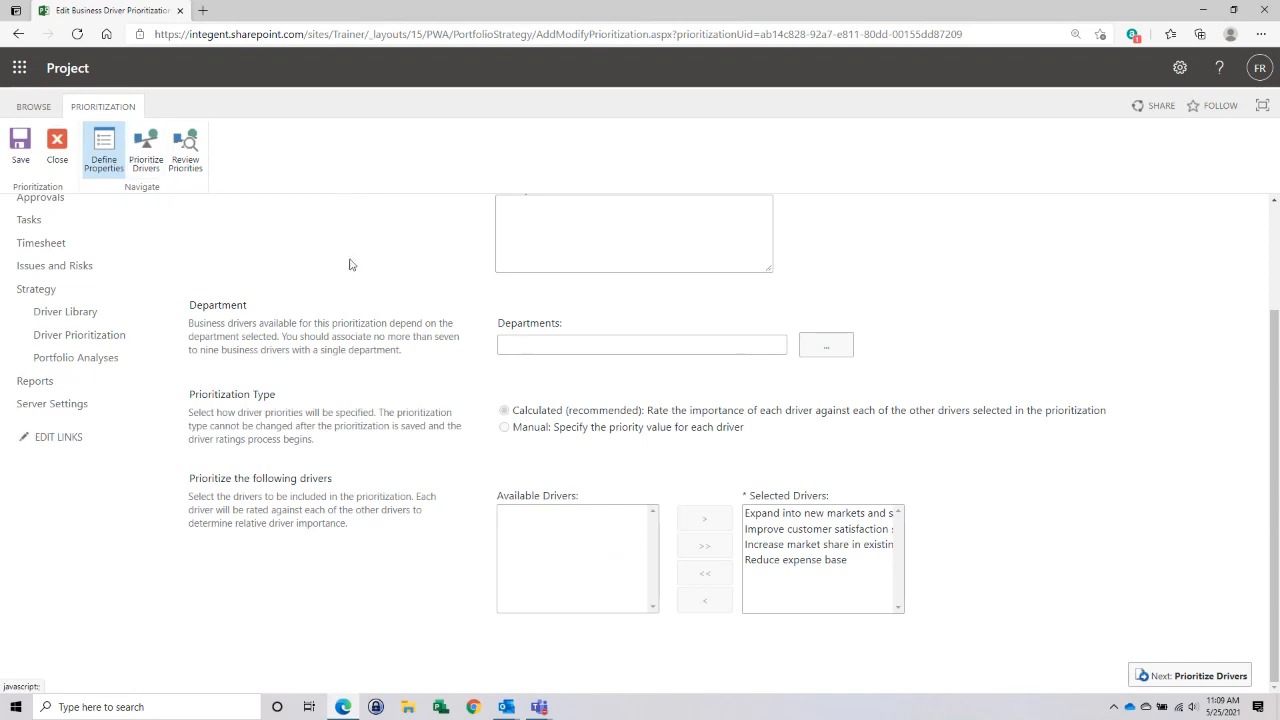
- Go through the pairwise importance comparisons for each driver in Executive Consensus and continue to the review of the priorities
{"action": "left_click", "coordinate": [1191, 678]}
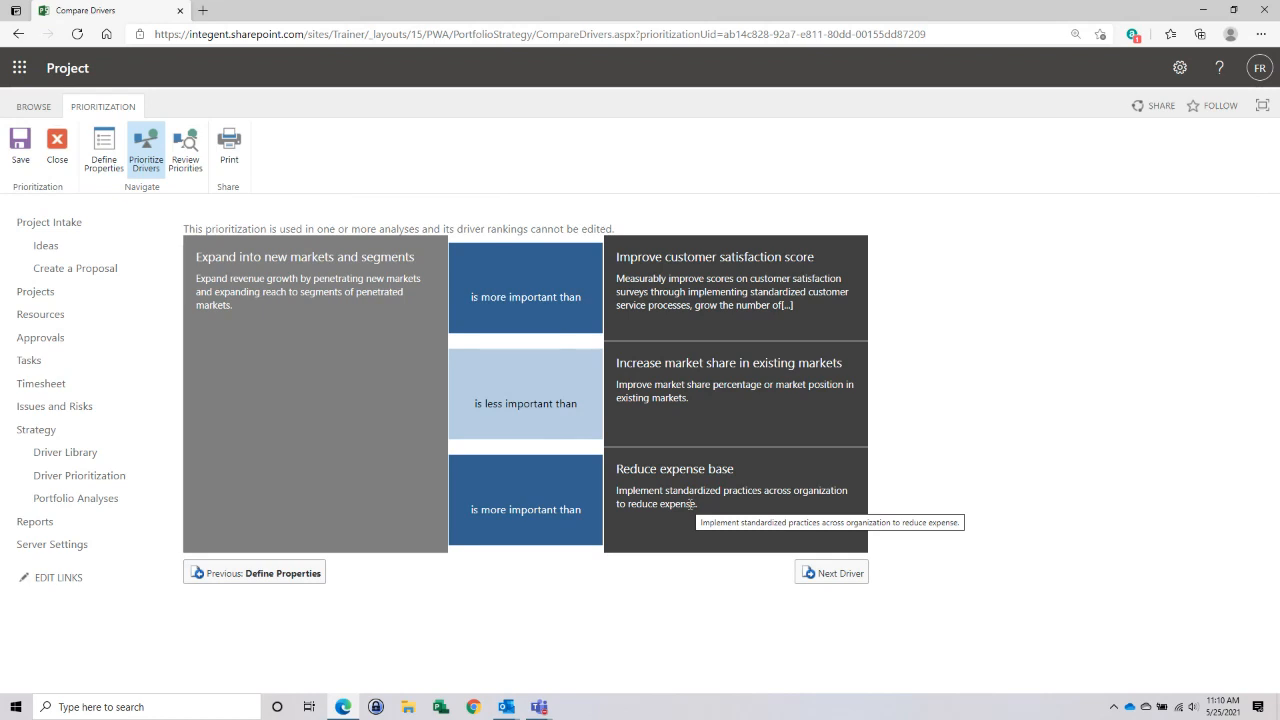
{"action": "left_click", "coordinate": [832, 576]}
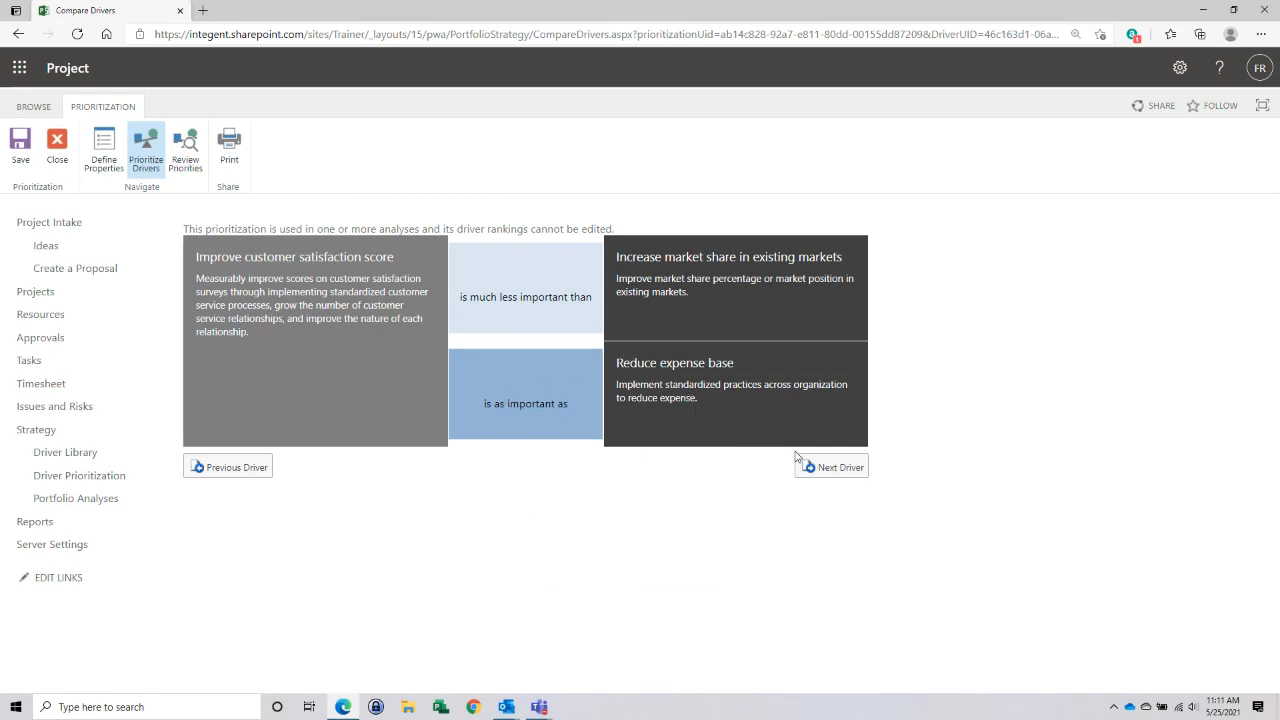
{"action": "left_click", "coordinate": [847, 470]}
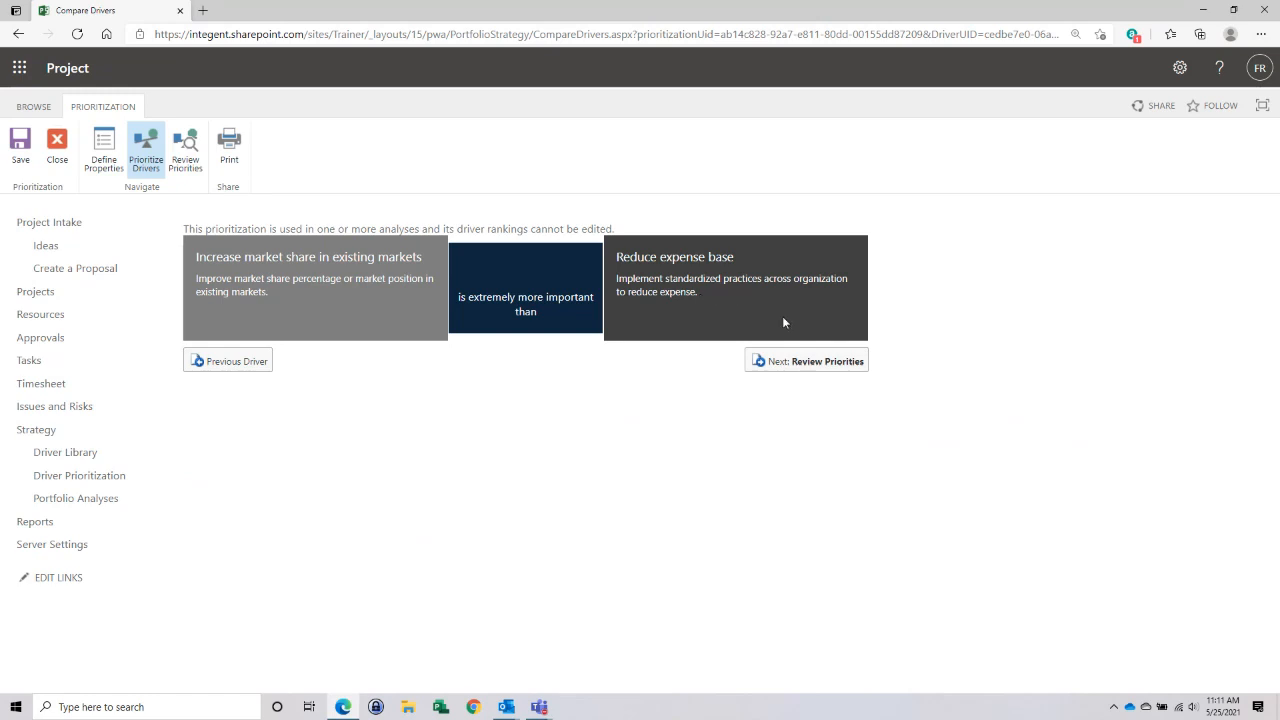
{"action": "left_click", "coordinate": [812, 364]}
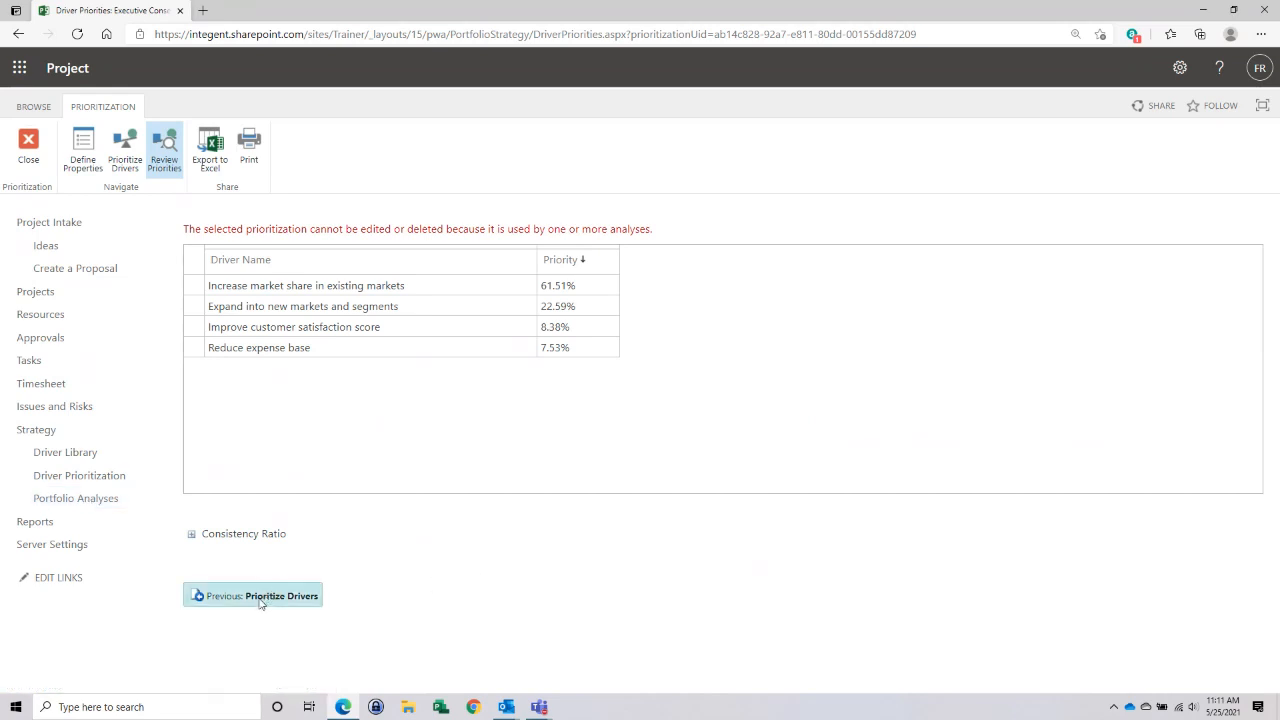
- Open the Baseline resource scenario under FY18 - 102 from the portfolio analyses and look over the analysis's defined properties
{"action": "left_click", "coordinate": [75, 504]}
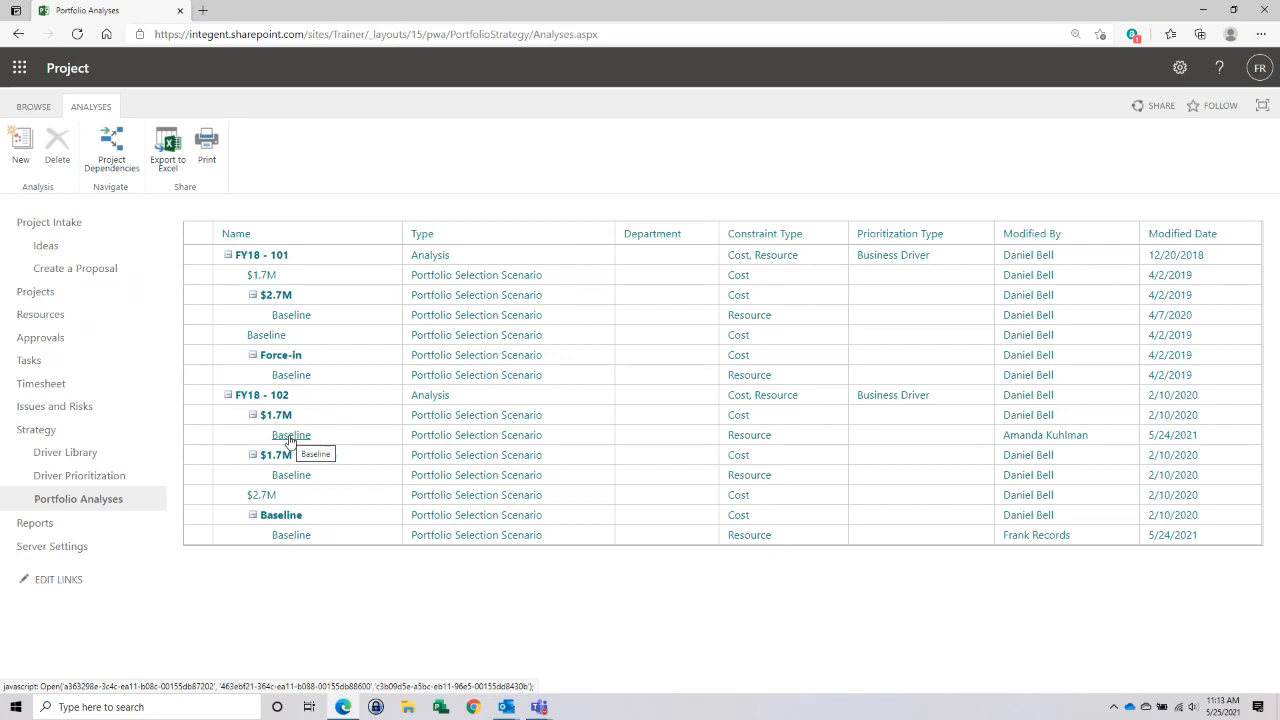
{"action": "left_click", "coordinate": [289, 537]}
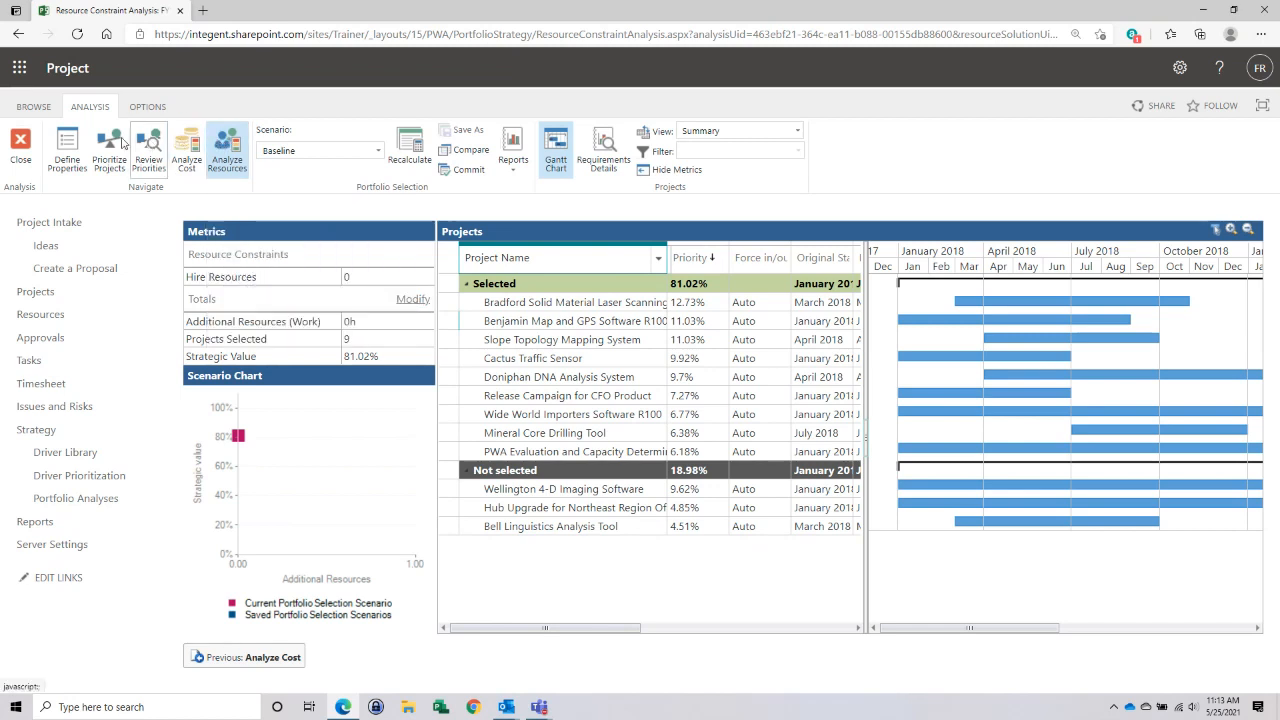
{"action": "left_click", "coordinate": [62, 143]}
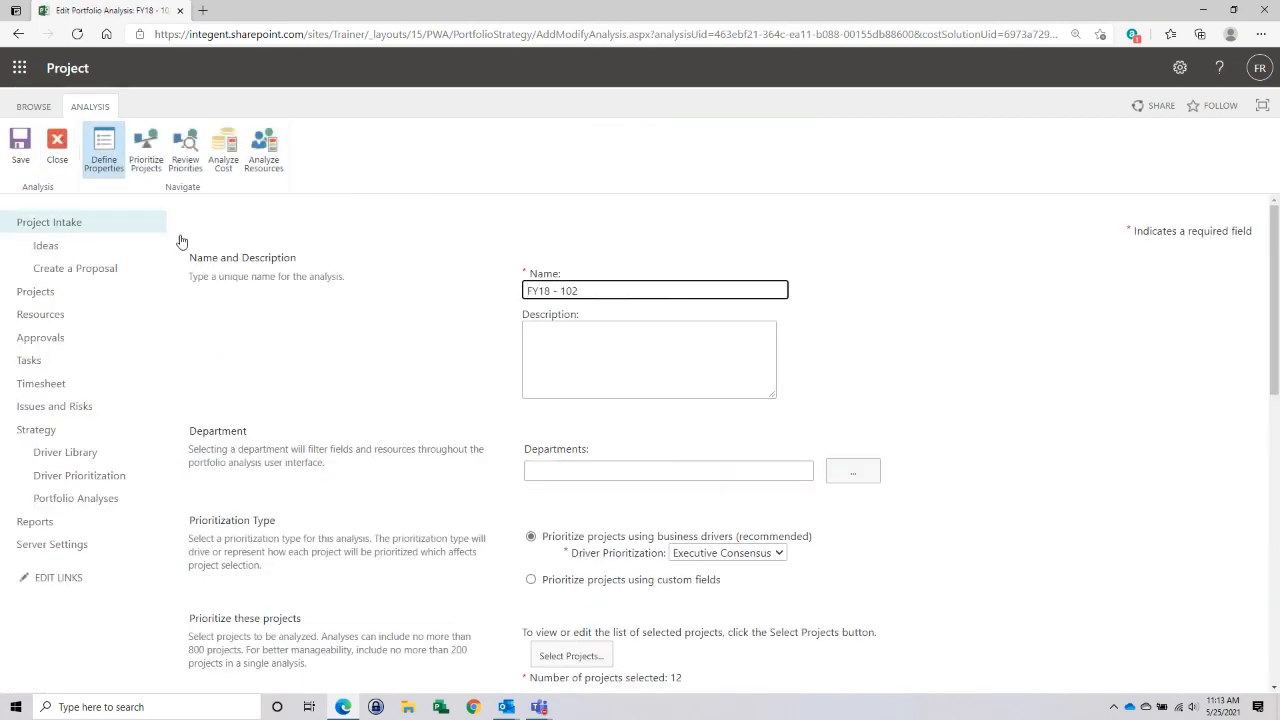
{"action": "scroll", "coordinate": [347, 344], "scroll_direction": "down", "scroll_amount": 2}
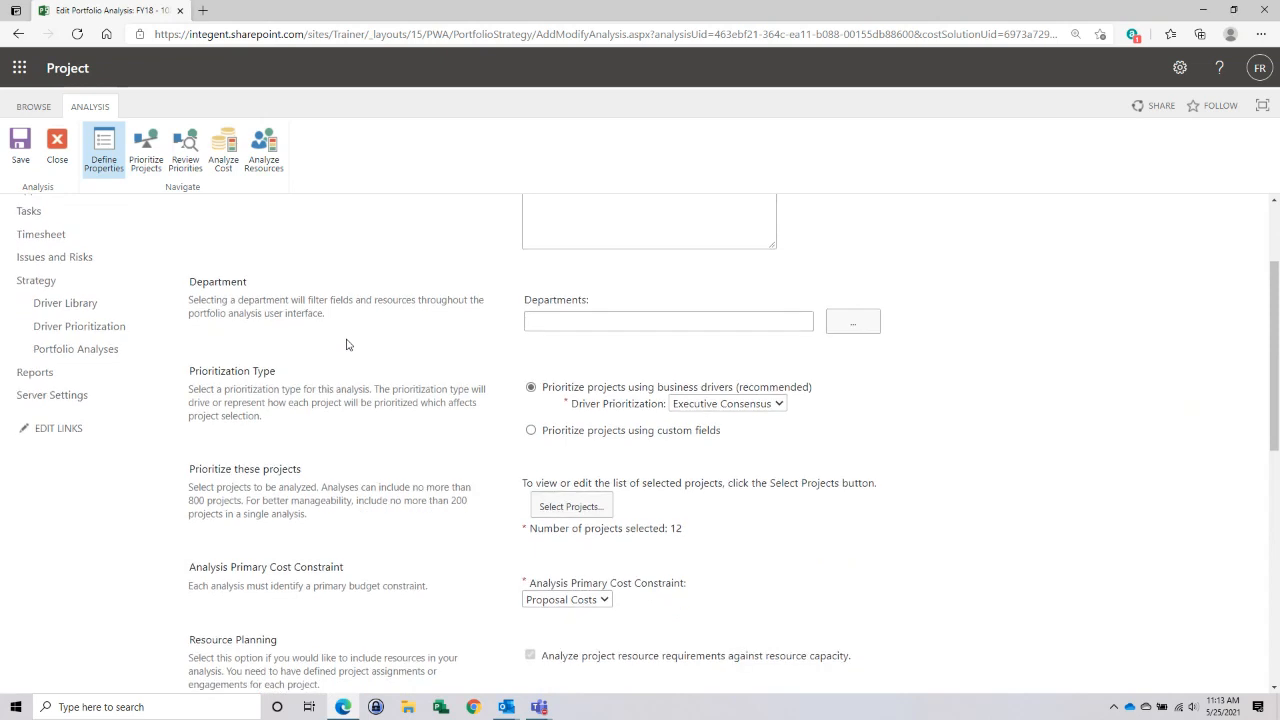
{"action": "scroll", "coordinate": [347, 344], "scroll_direction": "up", "scroll_amount": 2}
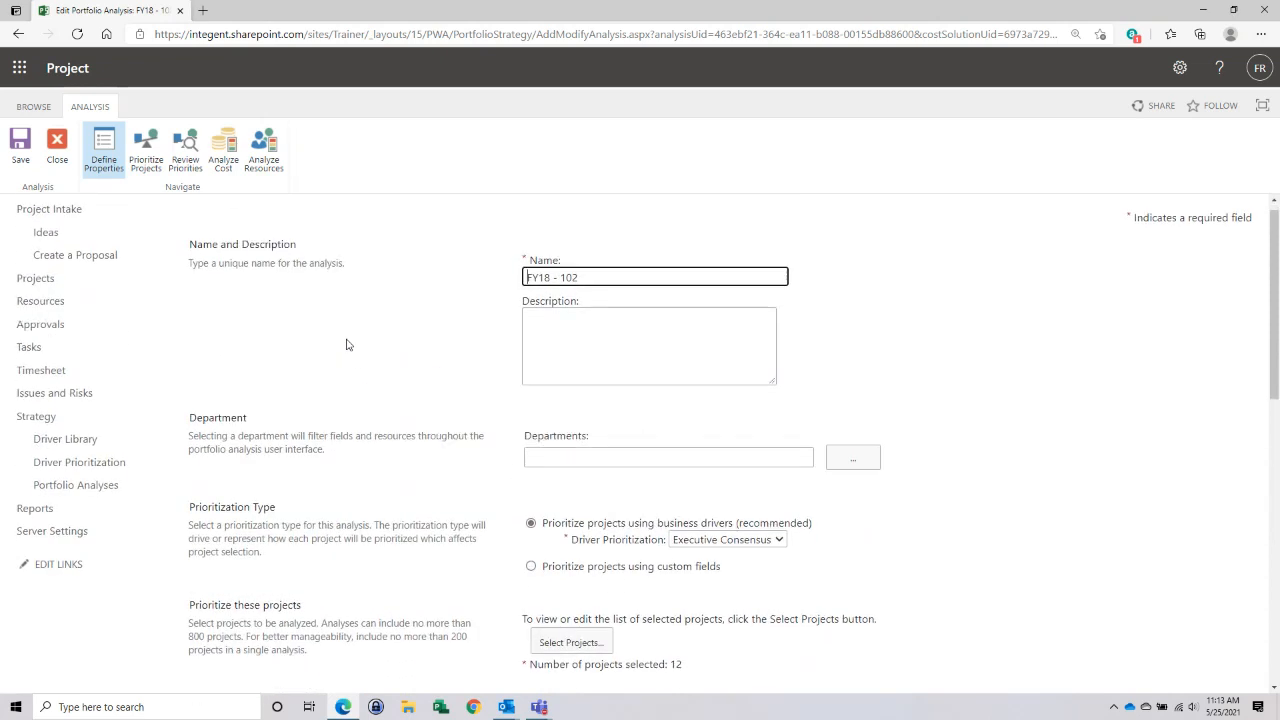
{"action": "scroll", "coordinate": [347, 344], "scroll_direction": "down", "scroll_amount": 1}
{"action": "scroll", "coordinate": [347, 344], "scroll_direction": "down", "scroll_amount": 3}
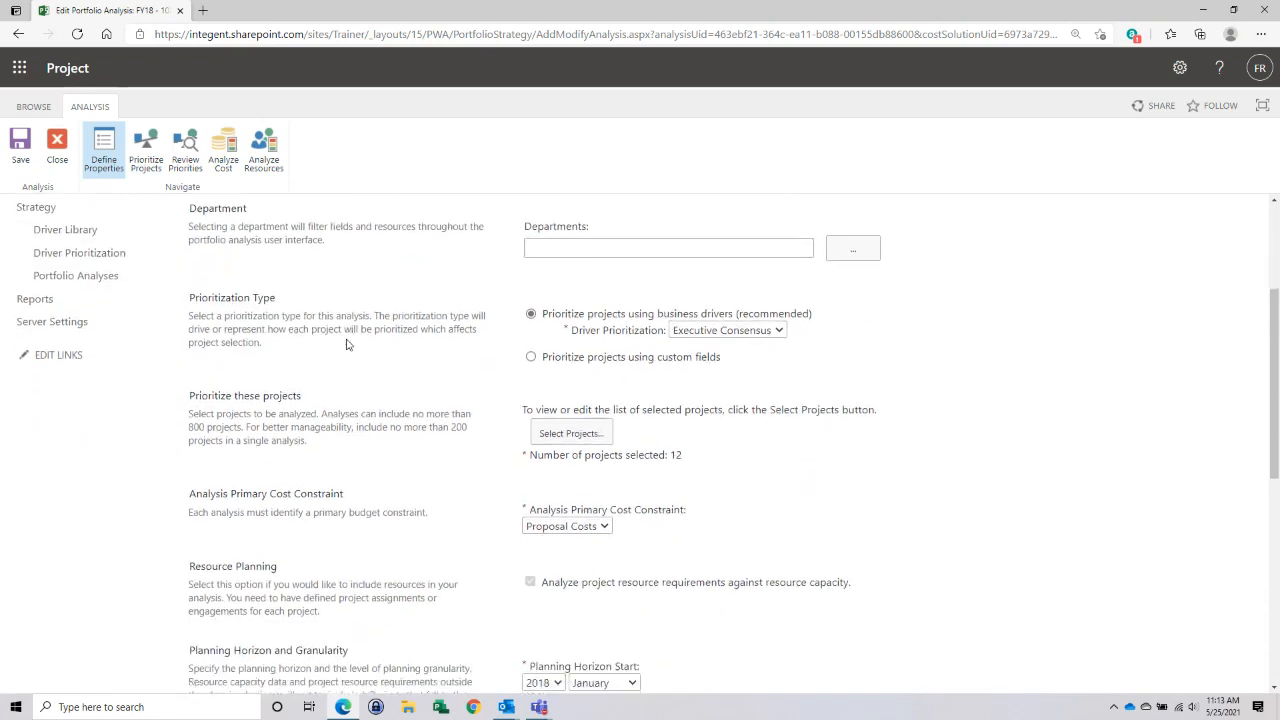
{"action": "scroll", "coordinate": [347, 344], "scroll_direction": "up", "scroll_amount": 1}
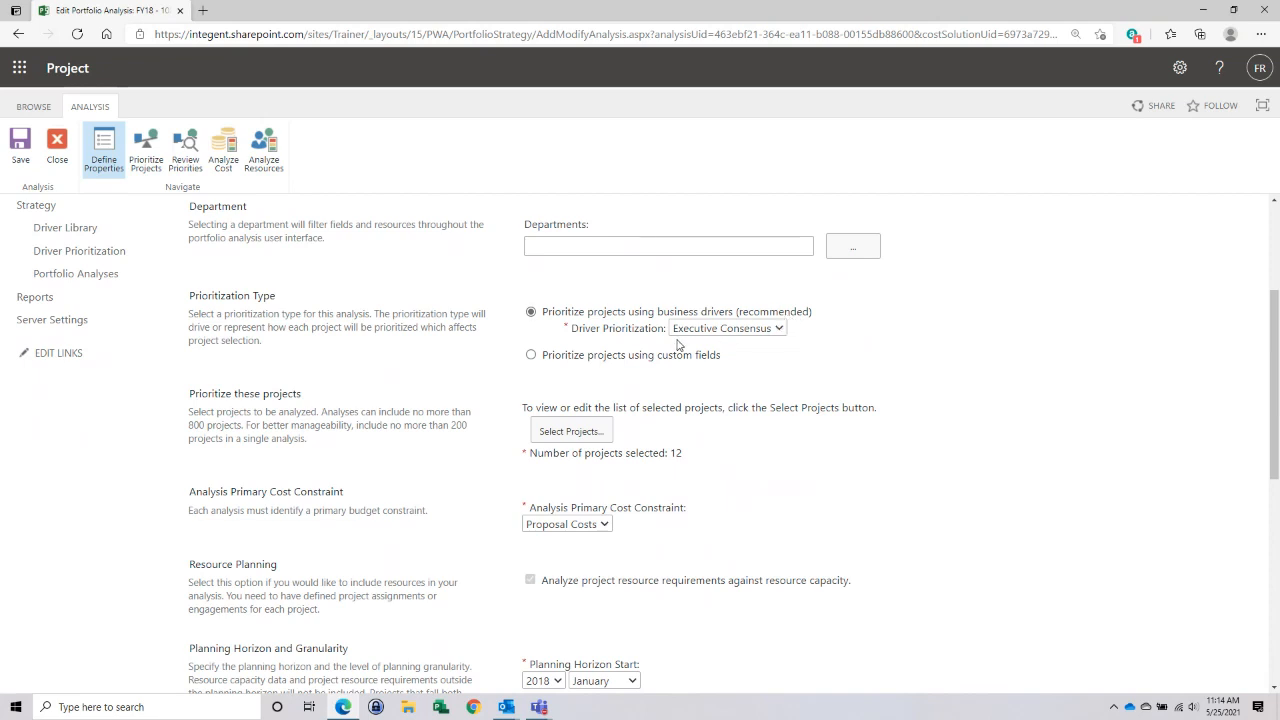
- Examine the driver prioritization choices, keeping Executive Consensus, and review which projects are selected for the analysis
{"action": "left_click", "coordinate": [779, 329]}
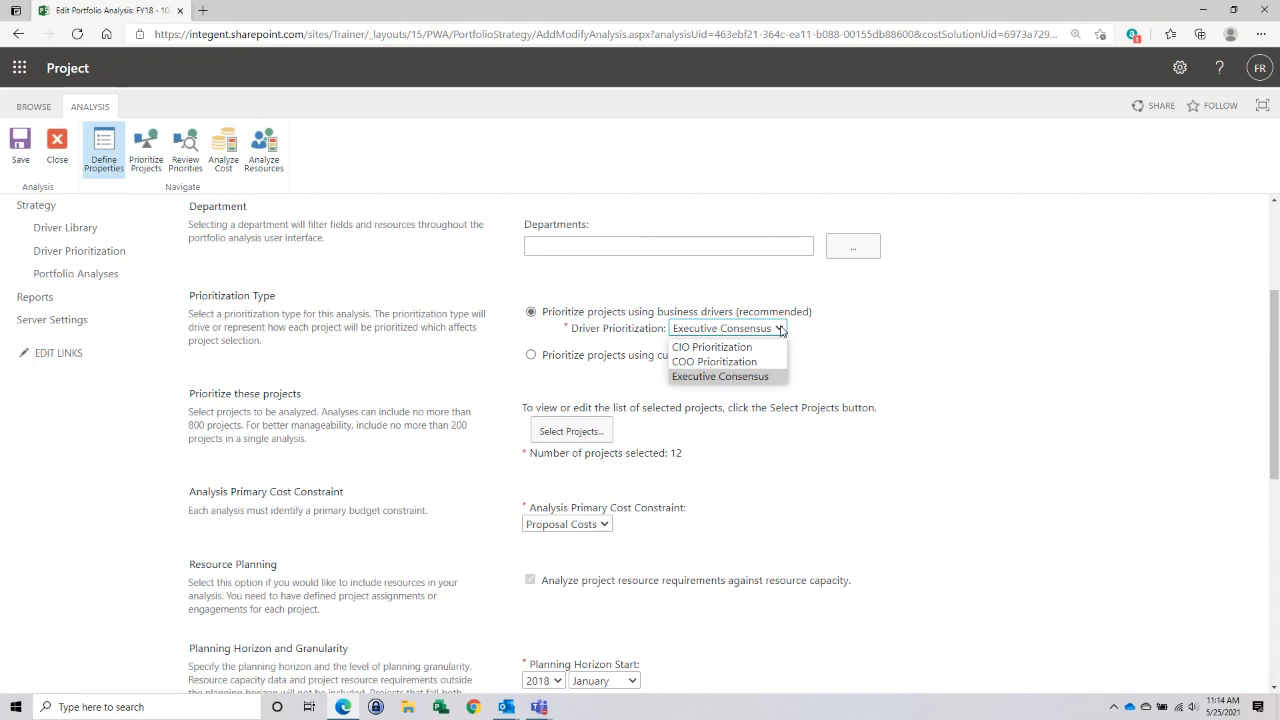
{"action": "left_click", "coordinate": [768, 377]}
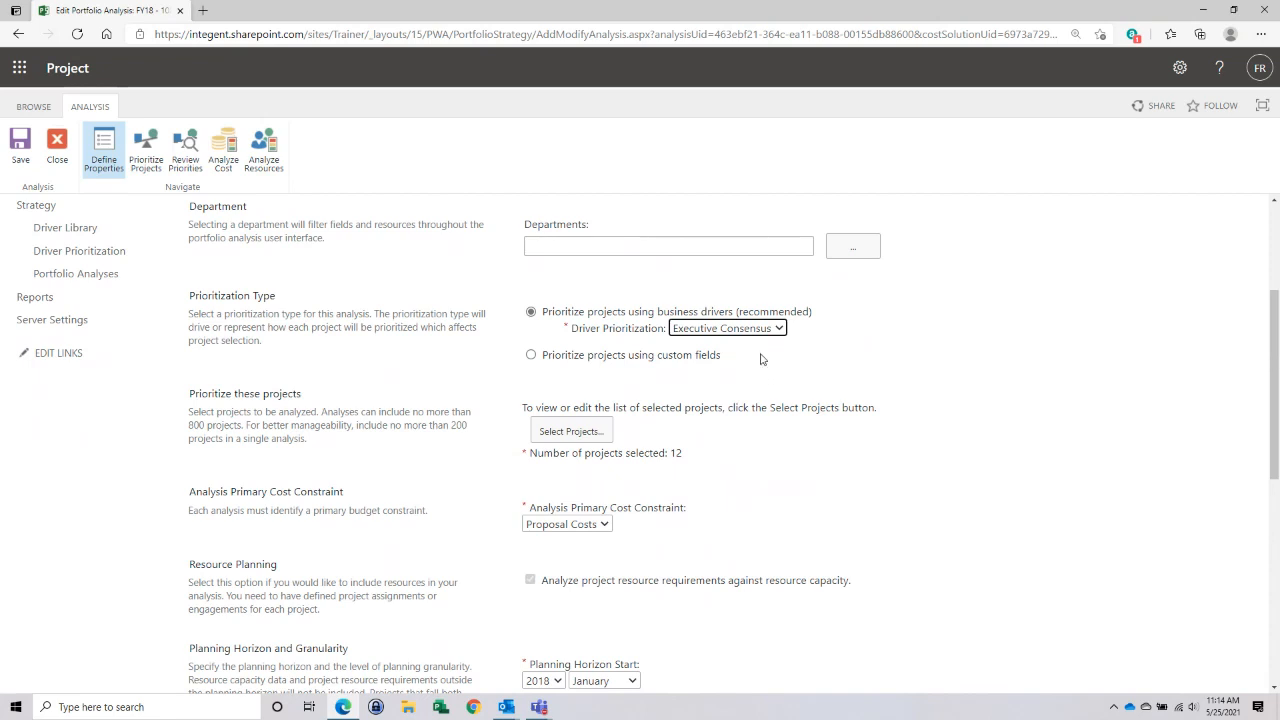
{"action": "left_click", "coordinate": [570, 431]}
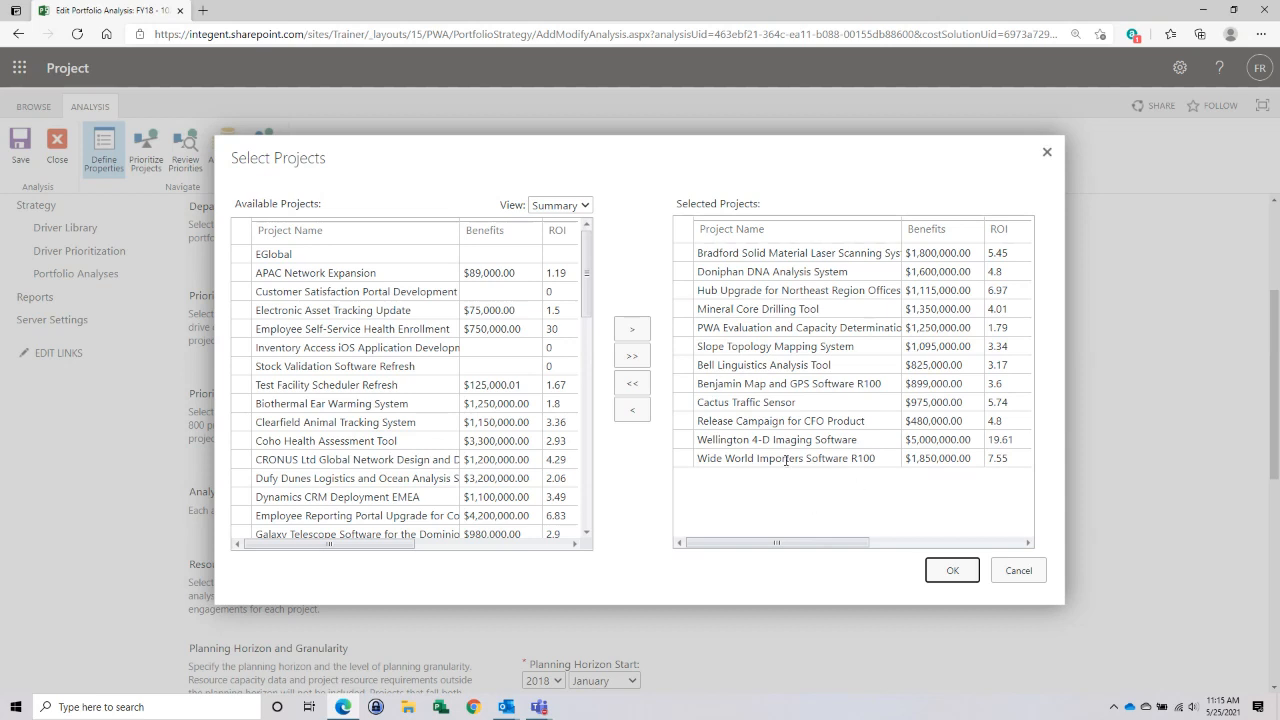
{"action": "left_click", "coordinate": [952, 570]}
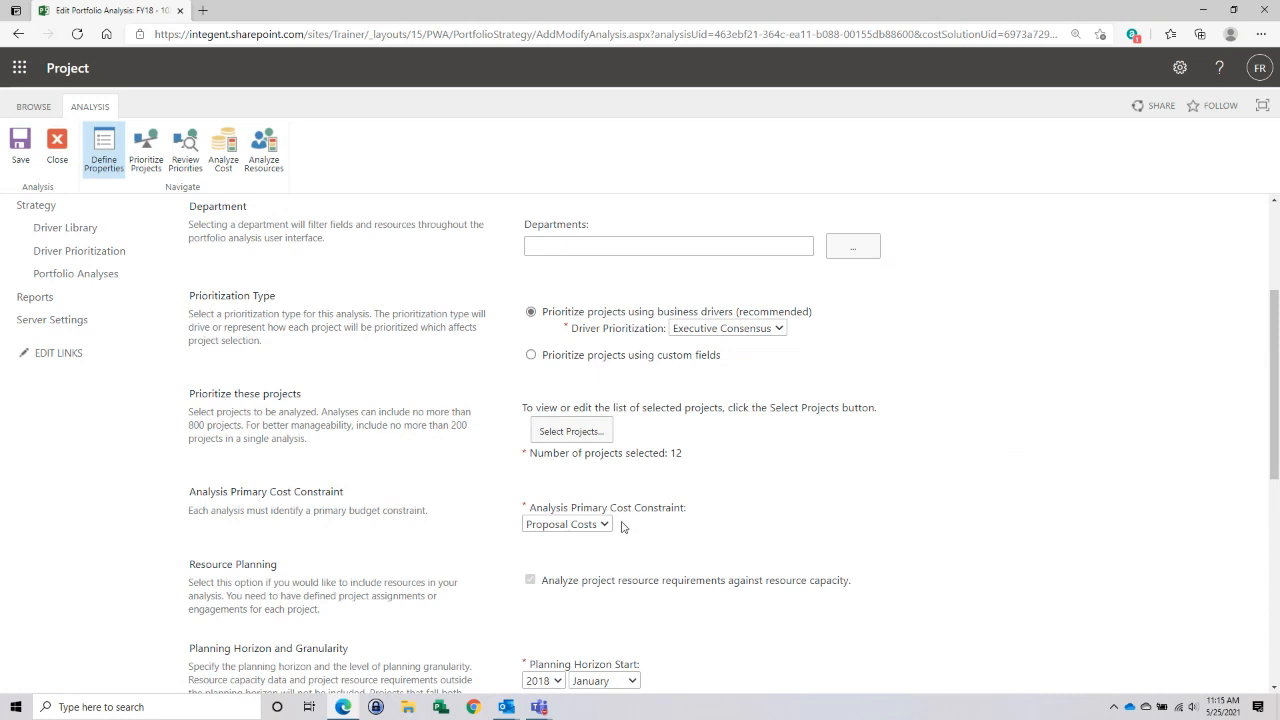
- Examine the options for the analysis's primary cost constraint, keeping Proposal Costs
{"action": "scroll", "coordinate": [786, 537], "scroll_direction": "down", "scroll_amount": 1}
{"action": "scroll", "coordinate": [786, 537], "scroll_direction": "down", "scroll_amount": 2}
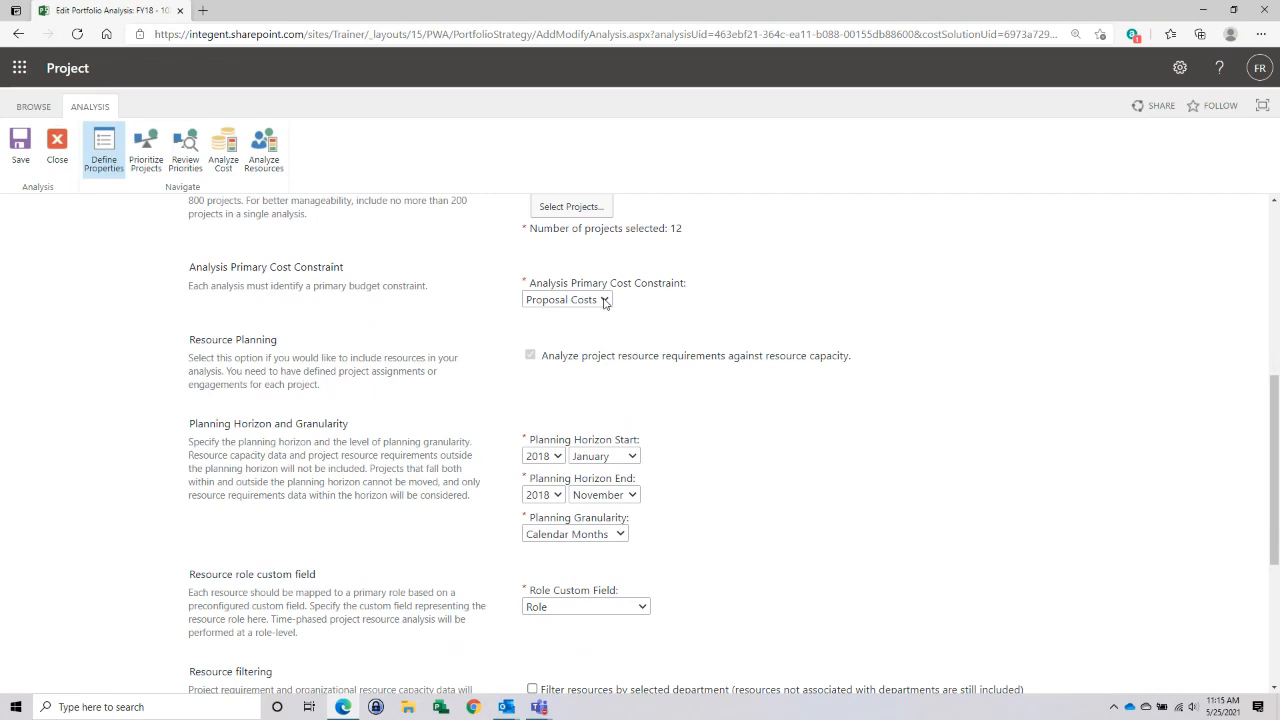
{"action": "left_click", "coordinate": [604, 300]}
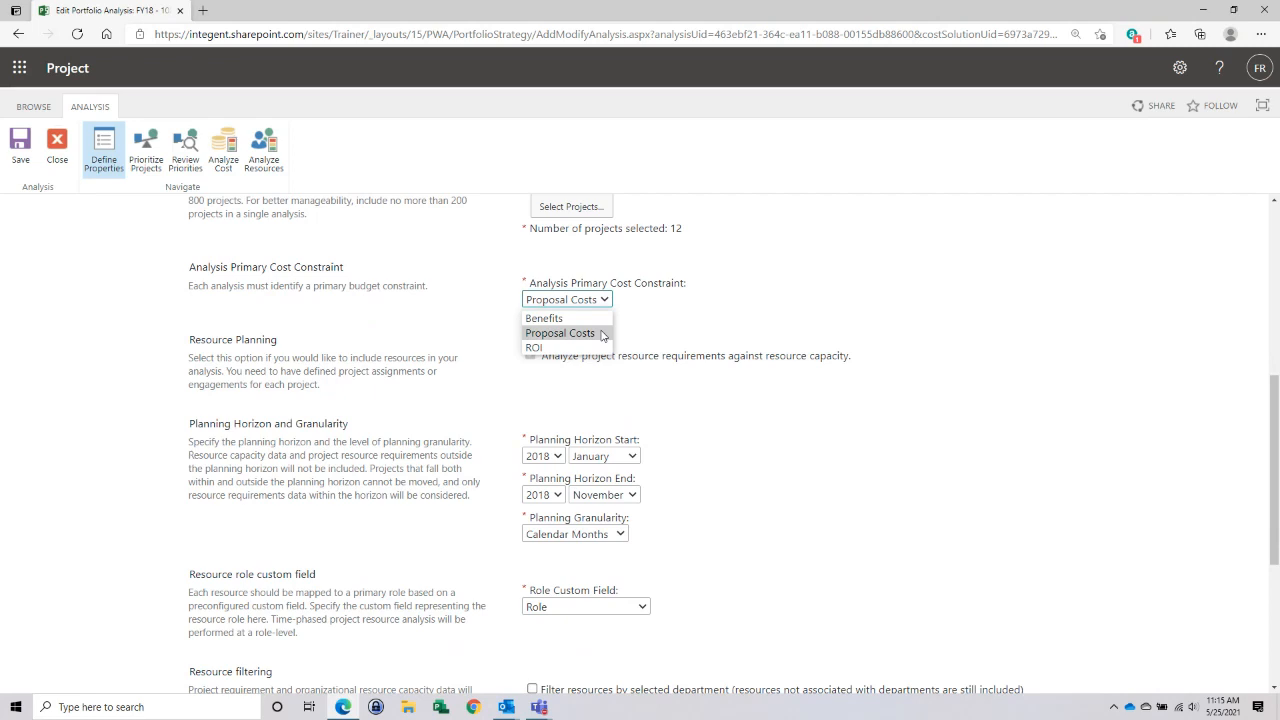
{"action": "left_click", "coordinate": [748, 329]}
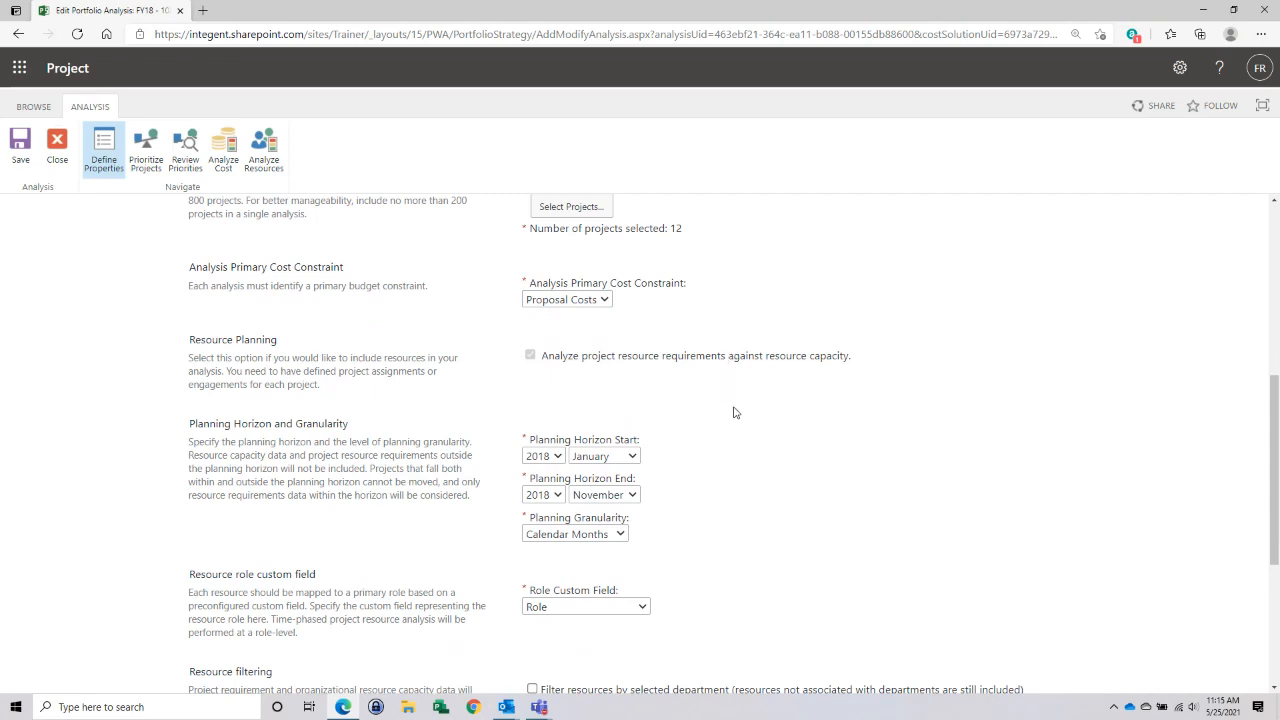
- Examine the planning horizon, the role custom field options and the resource filtering and capacity settings, keeping Role as the custom field
{"action": "scroll", "coordinate": [734, 412], "scroll_direction": "down", "scroll_amount": 2}
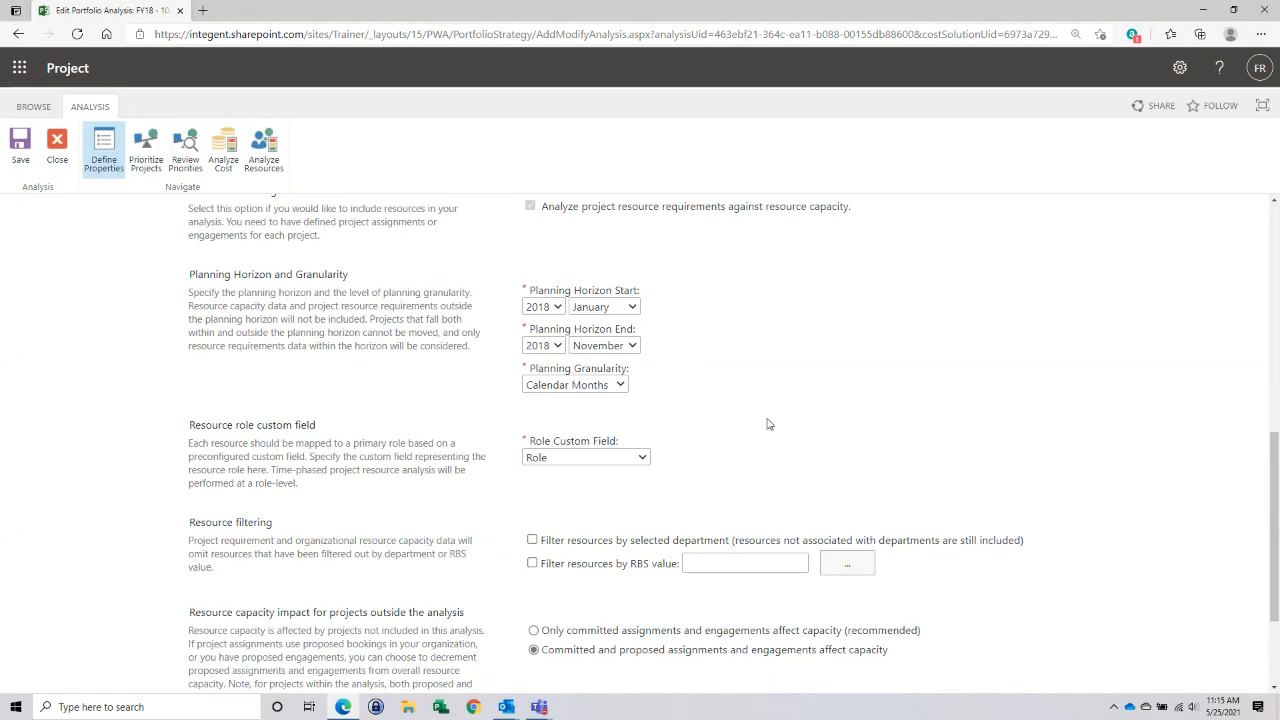
{"action": "scroll", "coordinate": [767, 424], "scroll_direction": "down", "scroll_amount": 2}
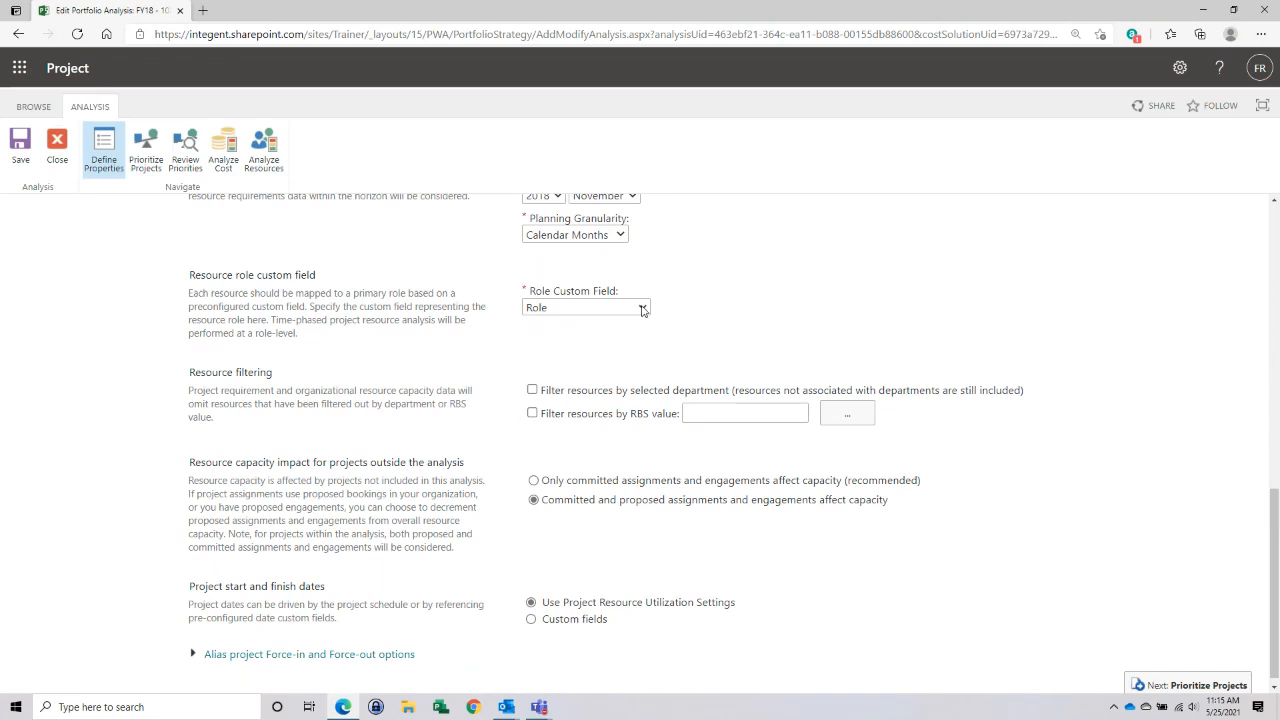
{"action": "left_click", "coordinate": [643, 311]}
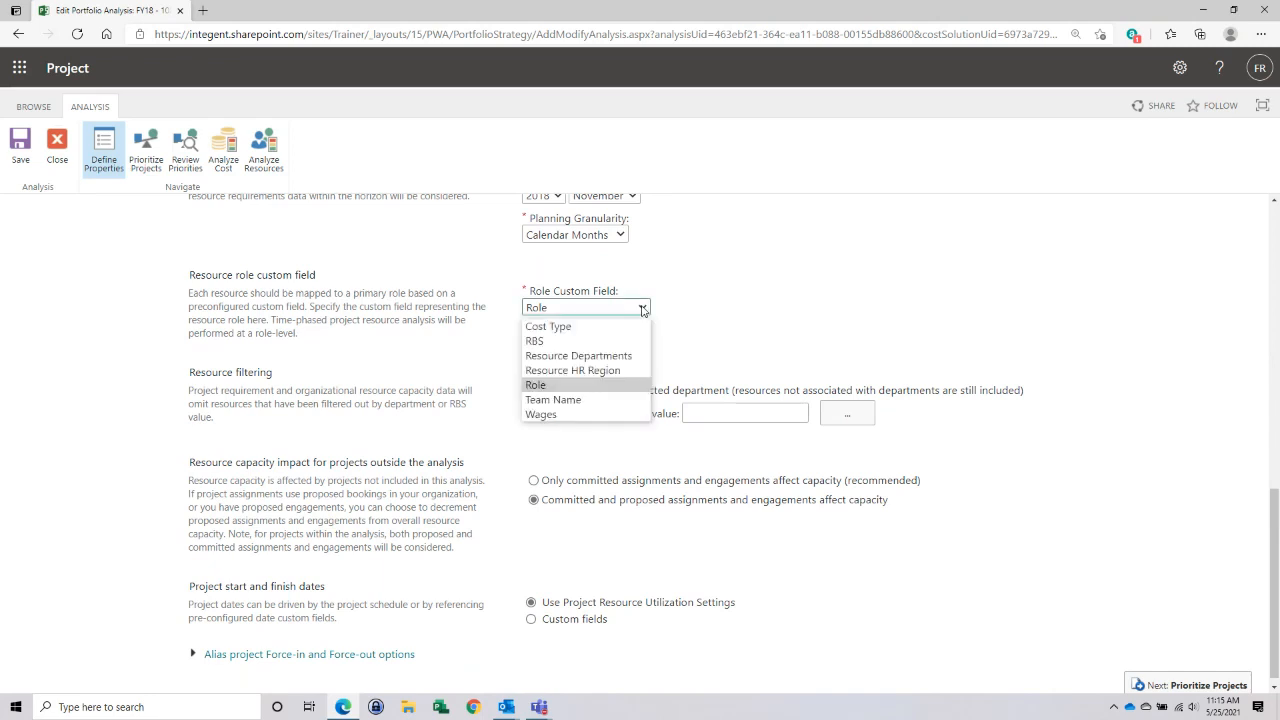
{"action": "left_click", "coordinate": [643, 311]}
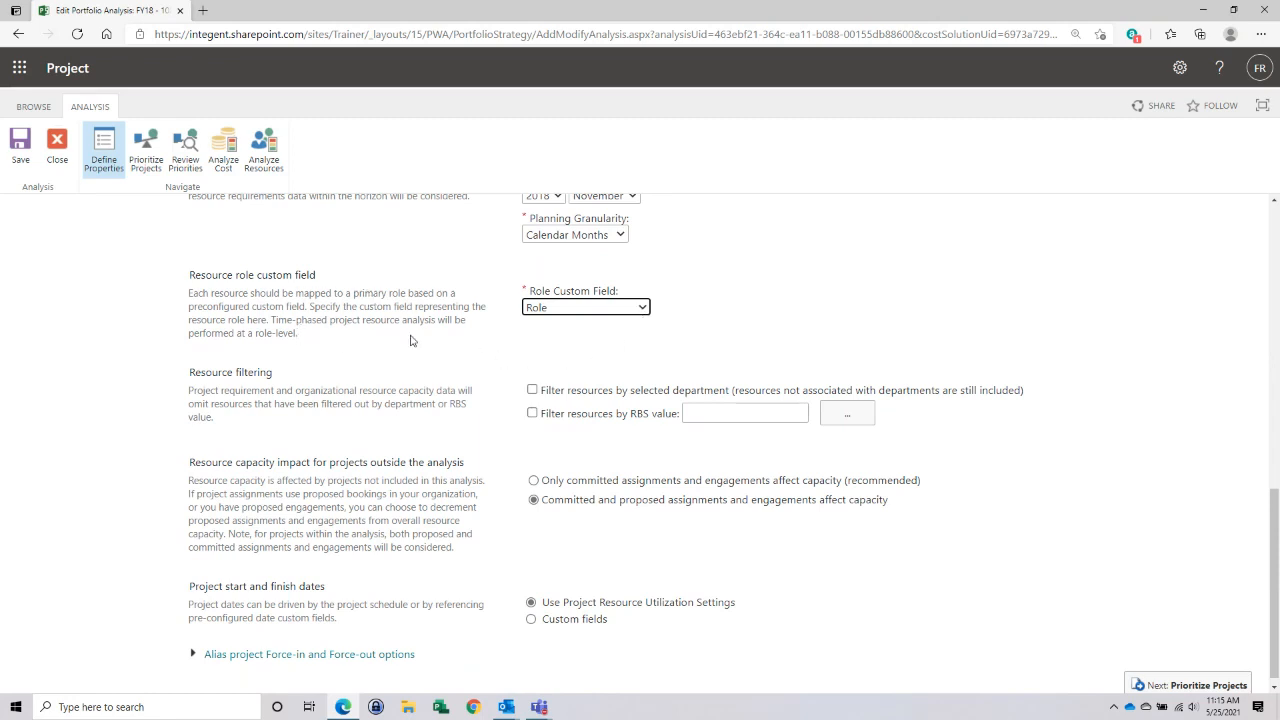
{"action": "left_click", "coordinate": [643, 311]}
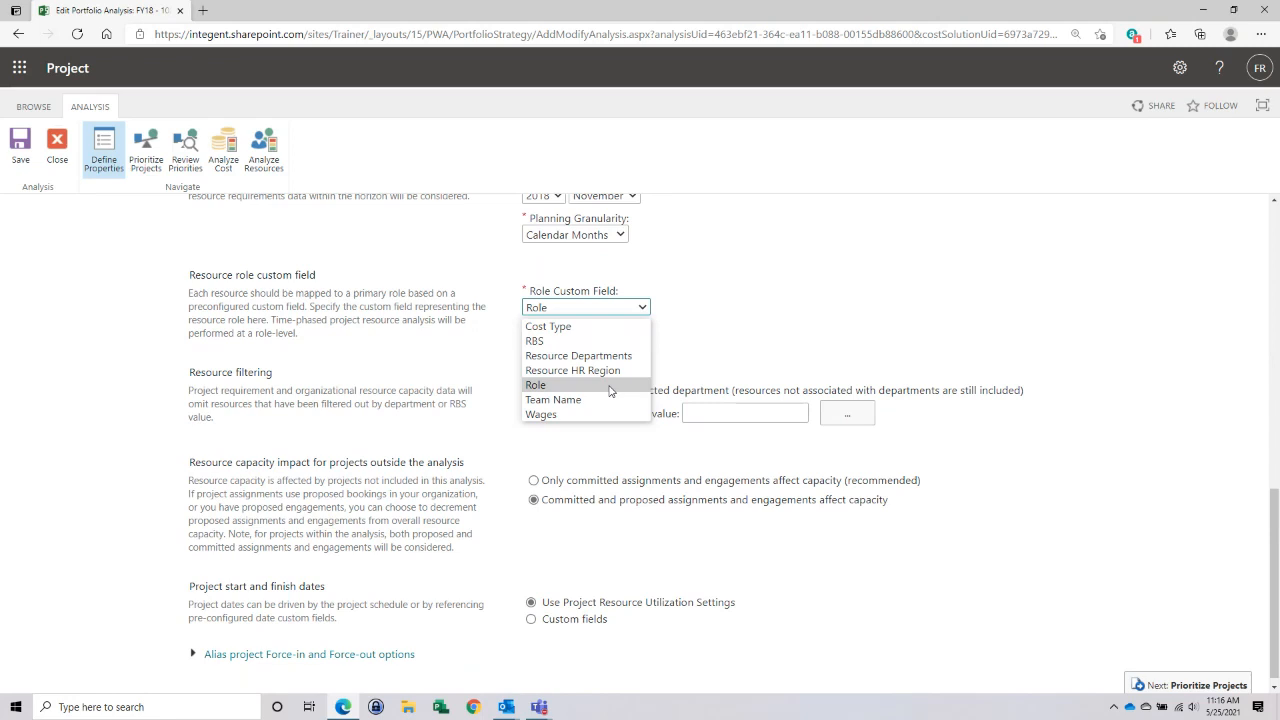
{"action": "left_click", "coordinate": [895, 353]}
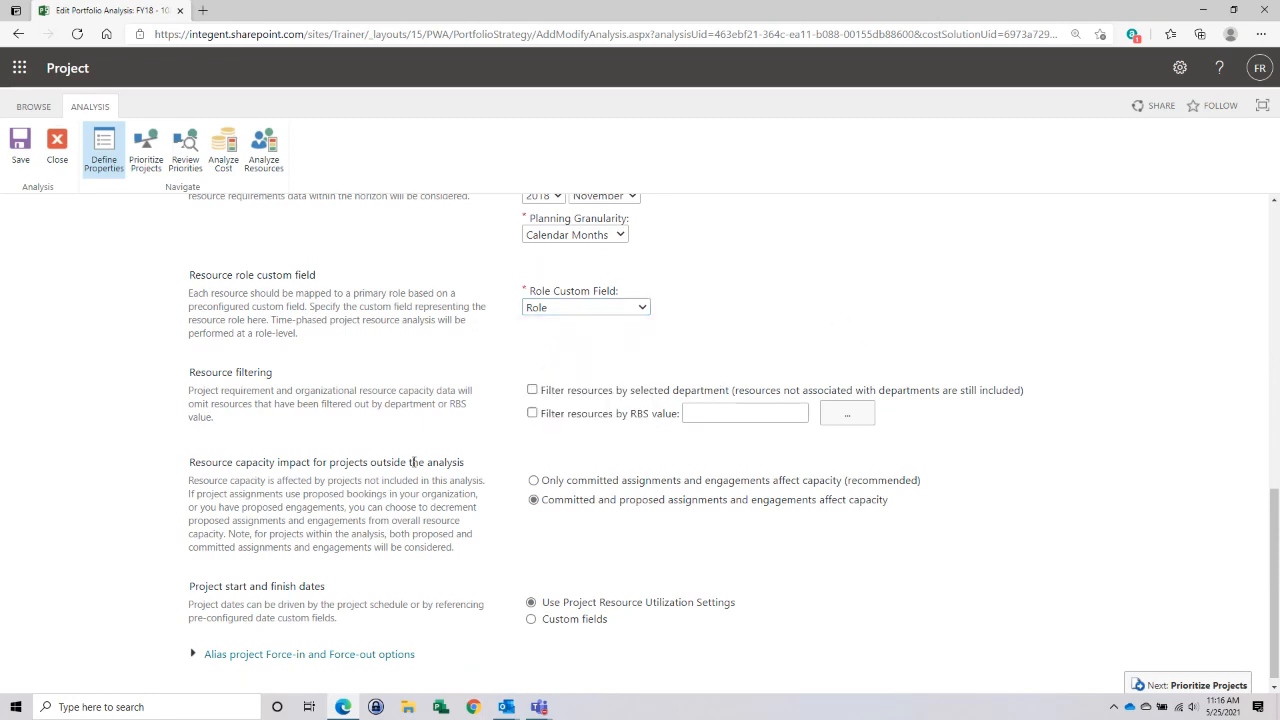
{"action": "scroll", "coordinate": [429, 445], "scroll_direction": "down", "scroll_amount": 1}
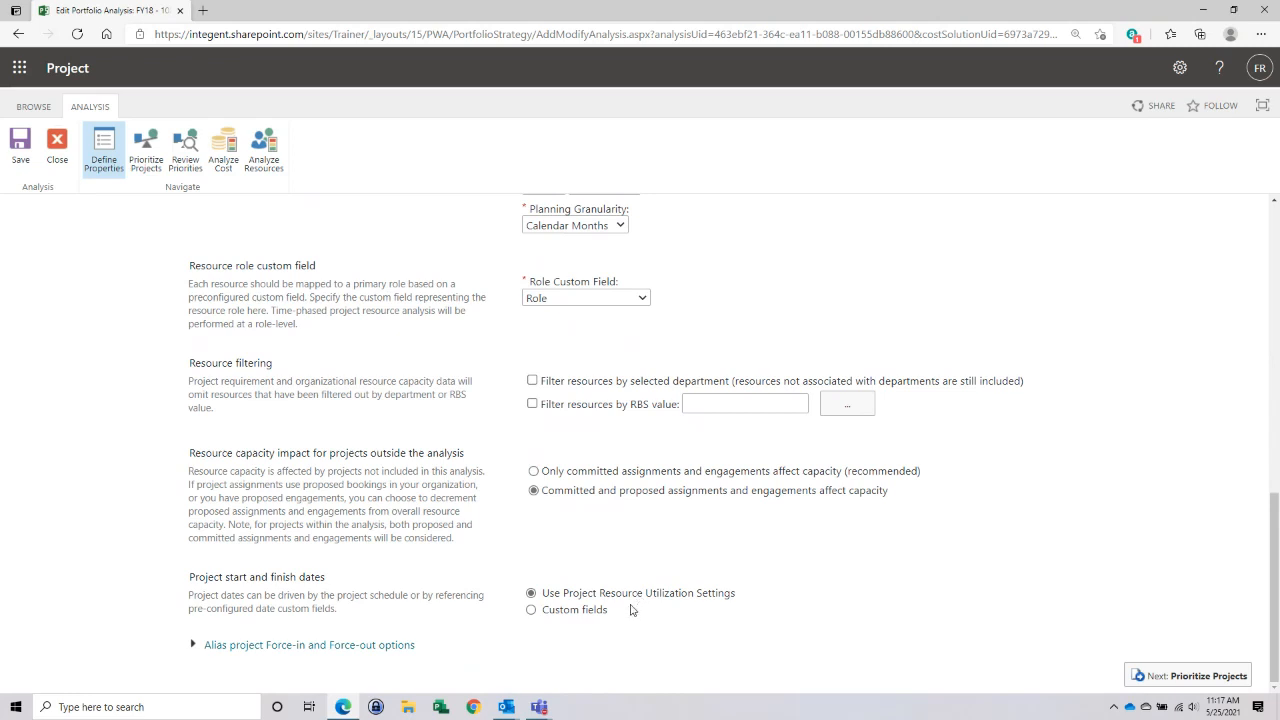
- Continue to project prioritization and rate the impact of Wide World Importers Software R100 on Reduce expense base as Low
{"action": "left_click", "coordinate": [1187, 680]}
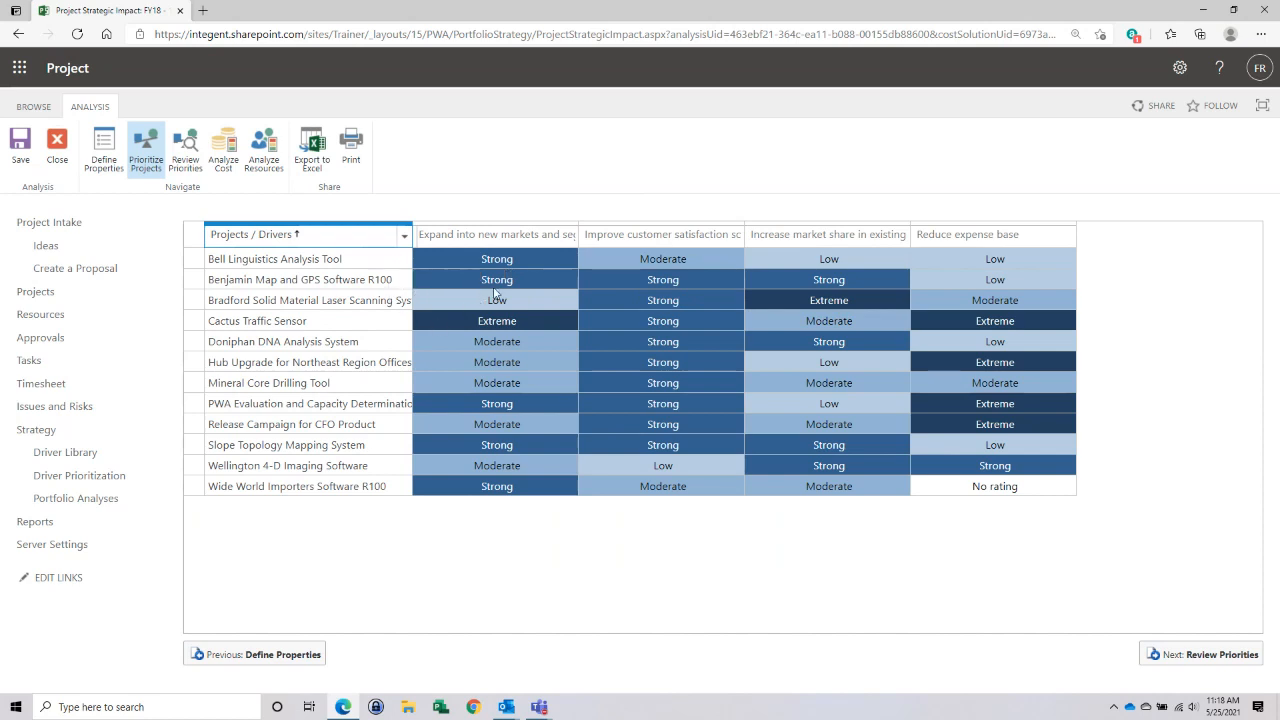
{"action": "left_click", "coordinate": [731, 284]}
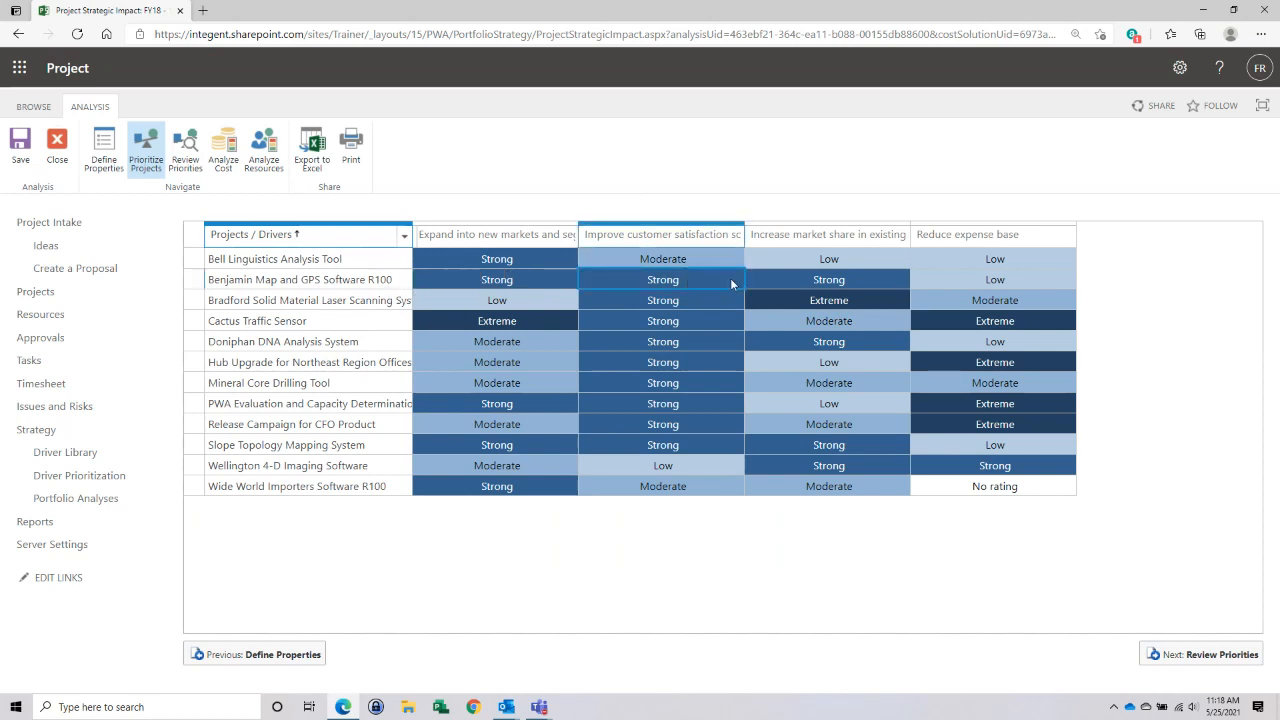
{"action": "left_click", "coordinate": [731, 284]}
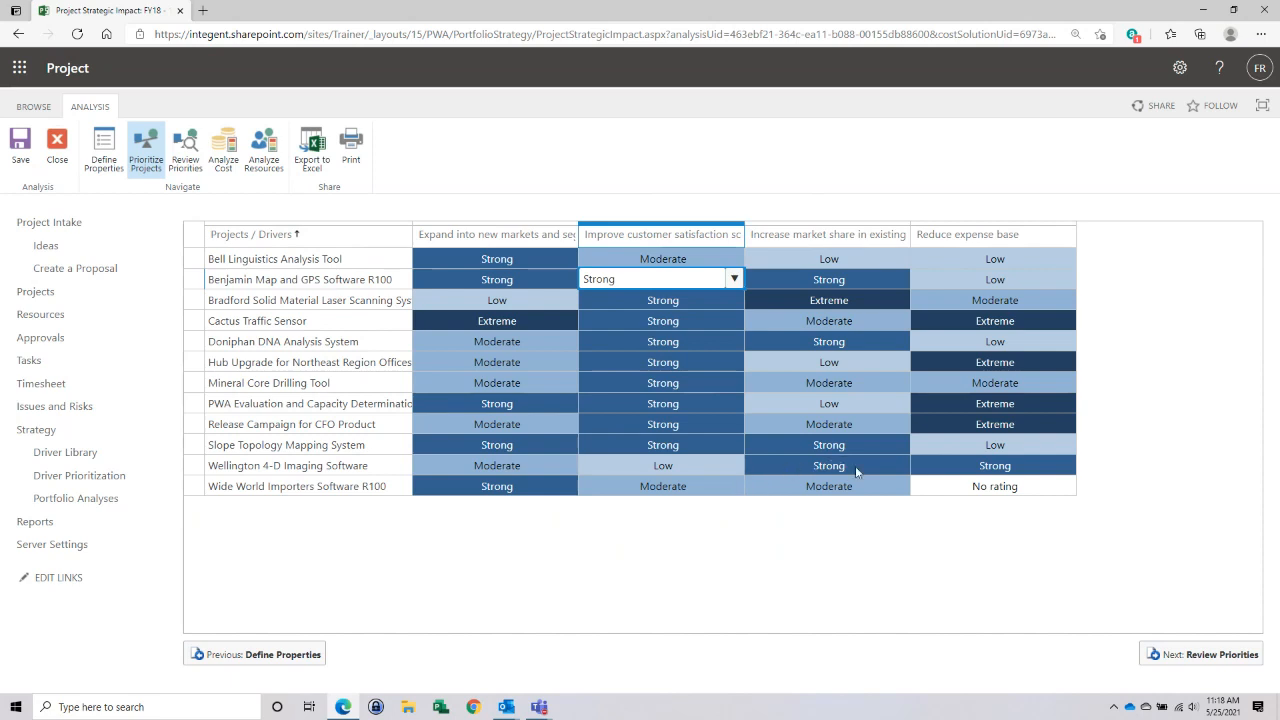
{"action": "left_click", "coordinate": [1046, 485]}
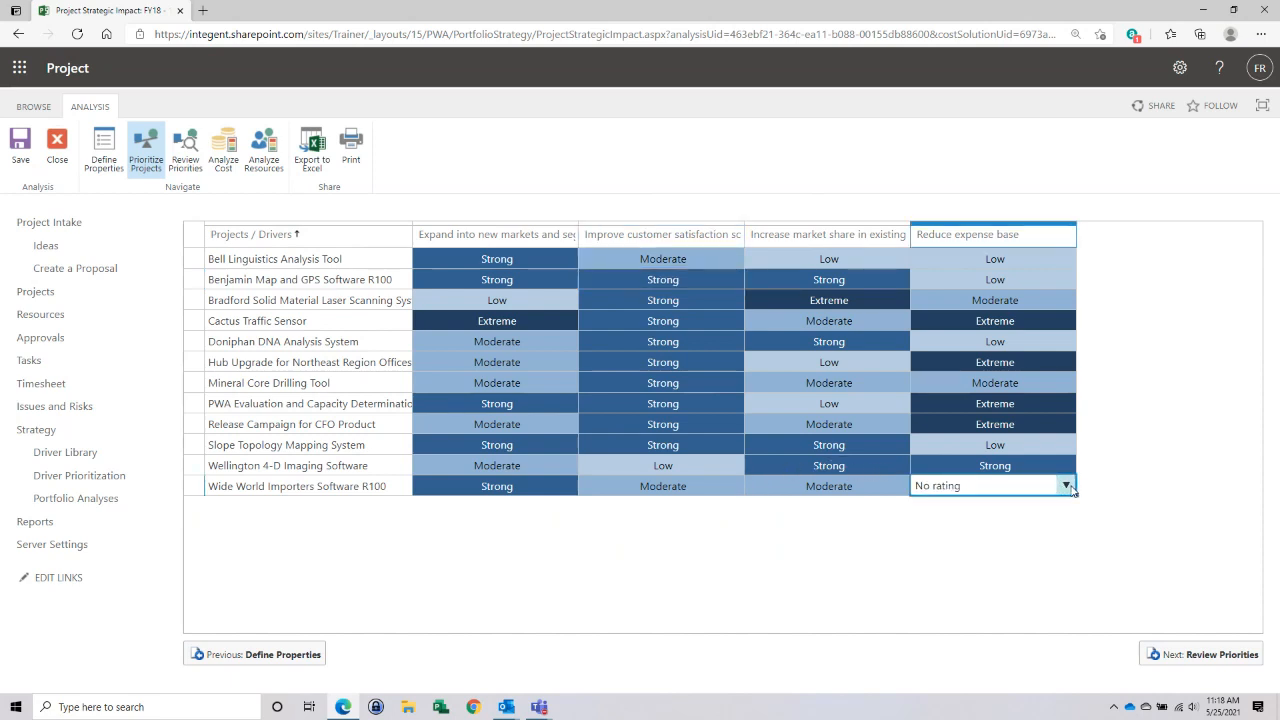
{"action": "left_click", "coordinate": [1067, 486]}
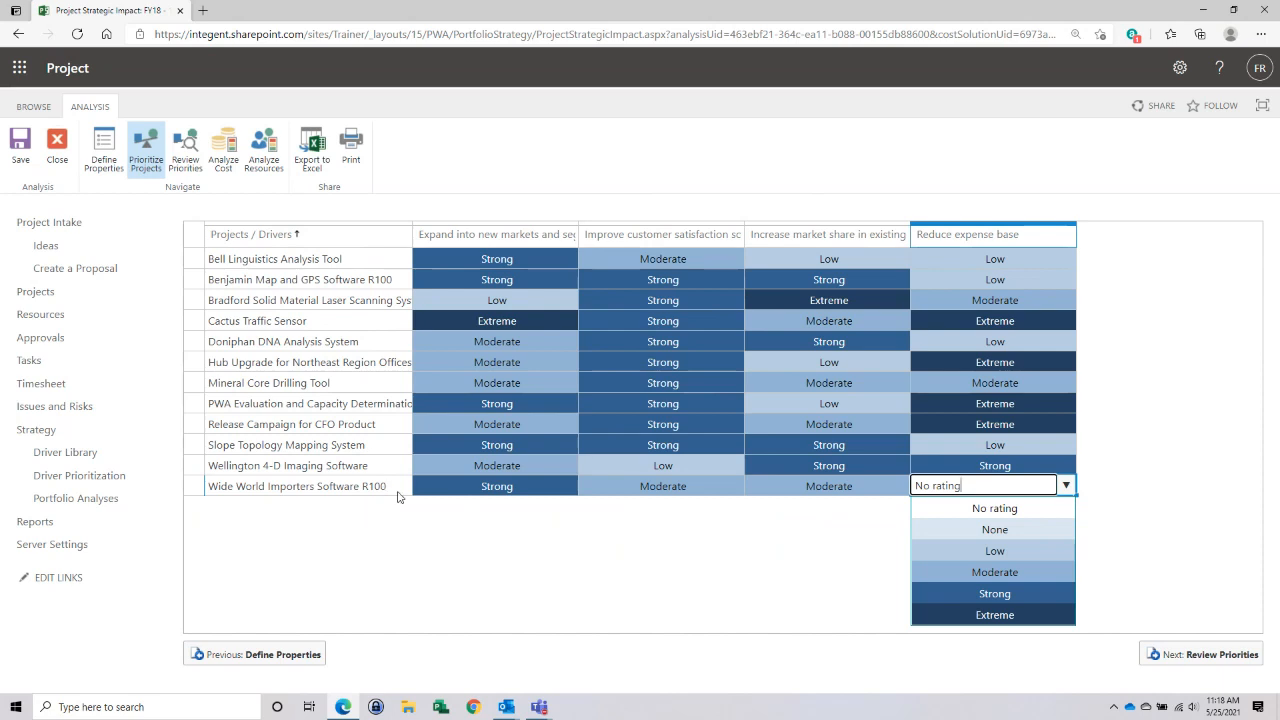
{"action": "left_click", "coordinate": [965, 553]}
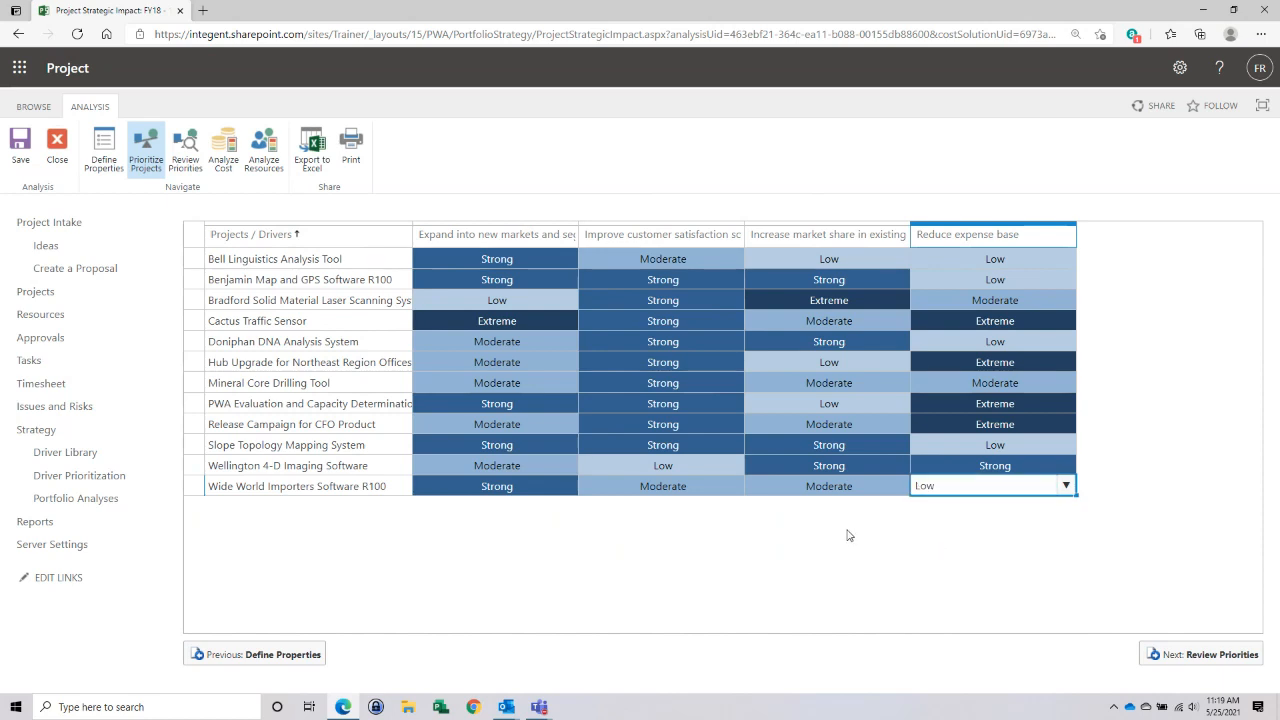
{"action": "left_click", "coordinate": [725, 281]}
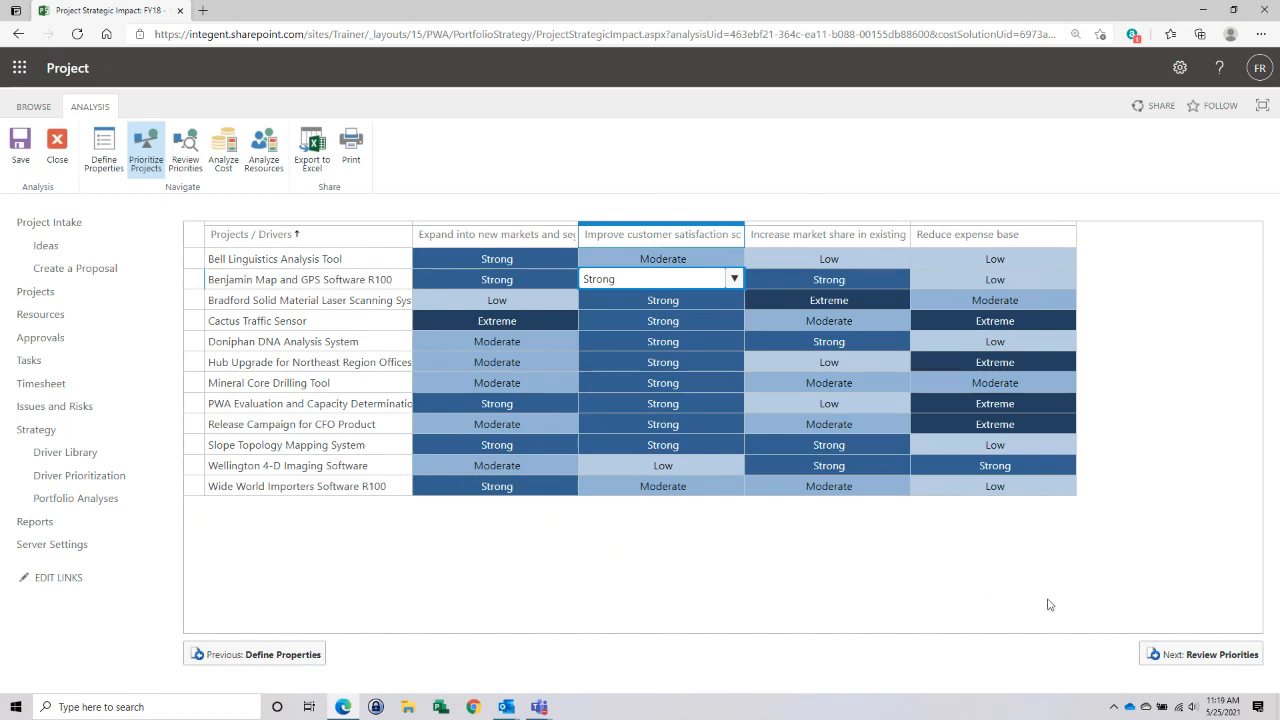
- Proceed to the review of the project priorities for the FY18 - 102 analysis
{"action": "left_click", "coordinate": [1196, 656]}
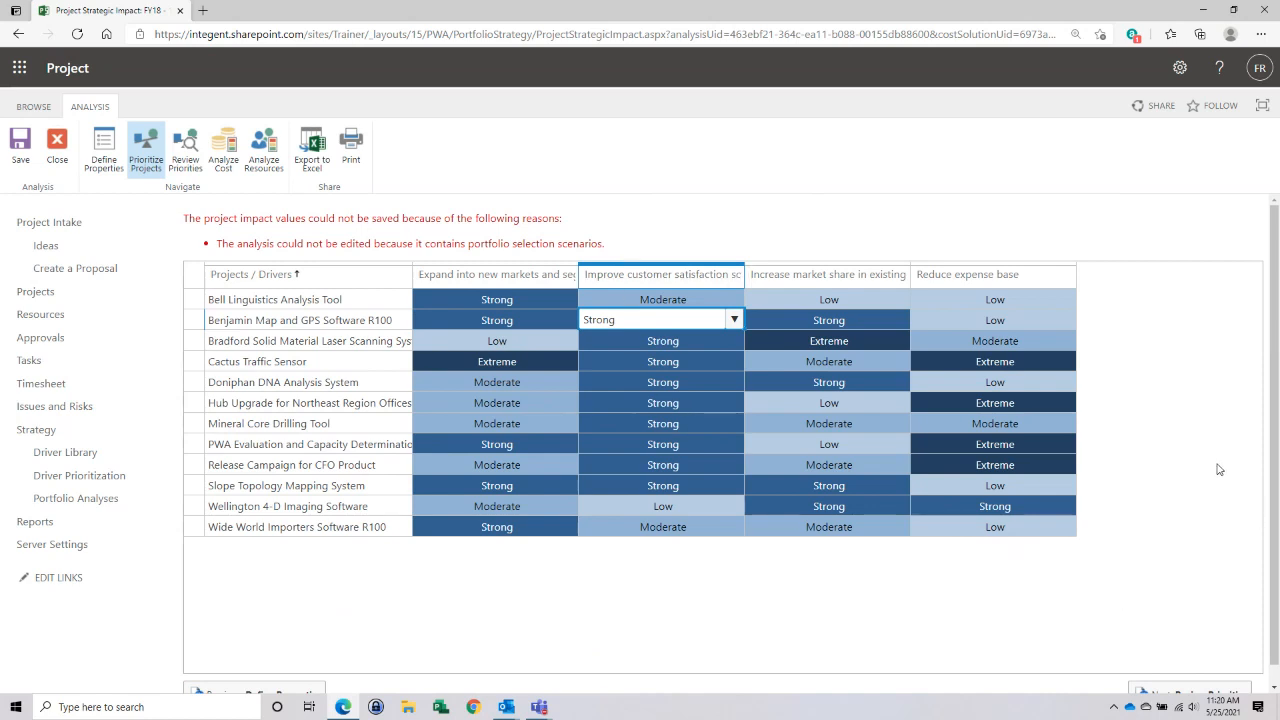
{"action": "left_click", "coordinate": [185, 141]}
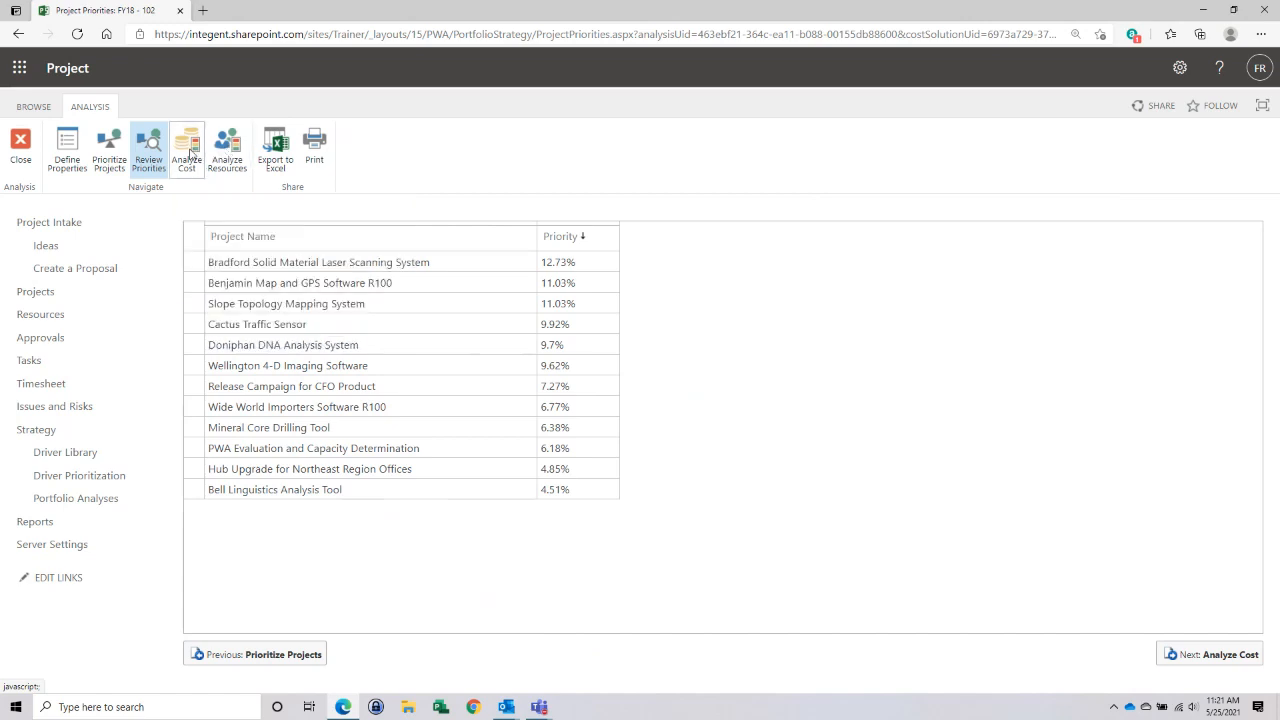
- Open the cost analysis and widen the enterprise project type and workflow stage columns in the project grid
{"action": "left_click", "coordinate": [190, 152]}
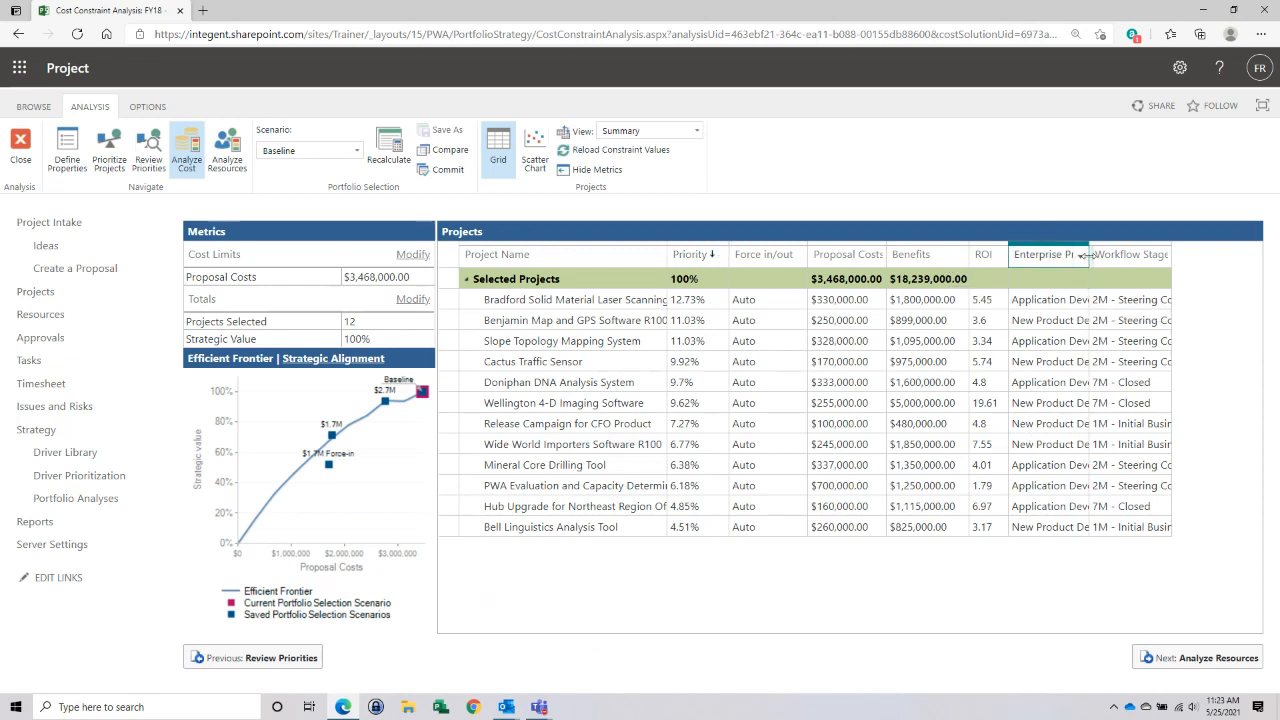
{"action": "left_click_drag", "start_coordinate": [1088, 253], "coordinate": [1152, 249]}
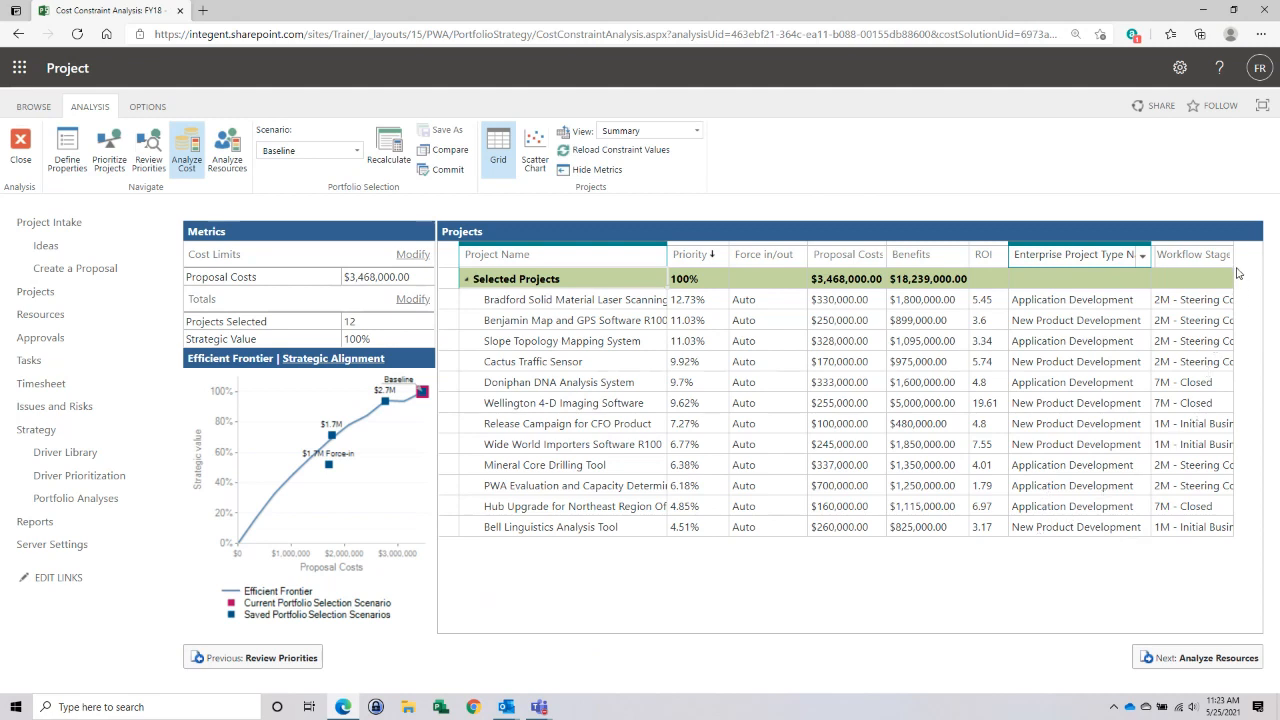
{"action": "left_click_drag", "start_coordinate": [1234, 265], "coordinate": [1262, 266]}
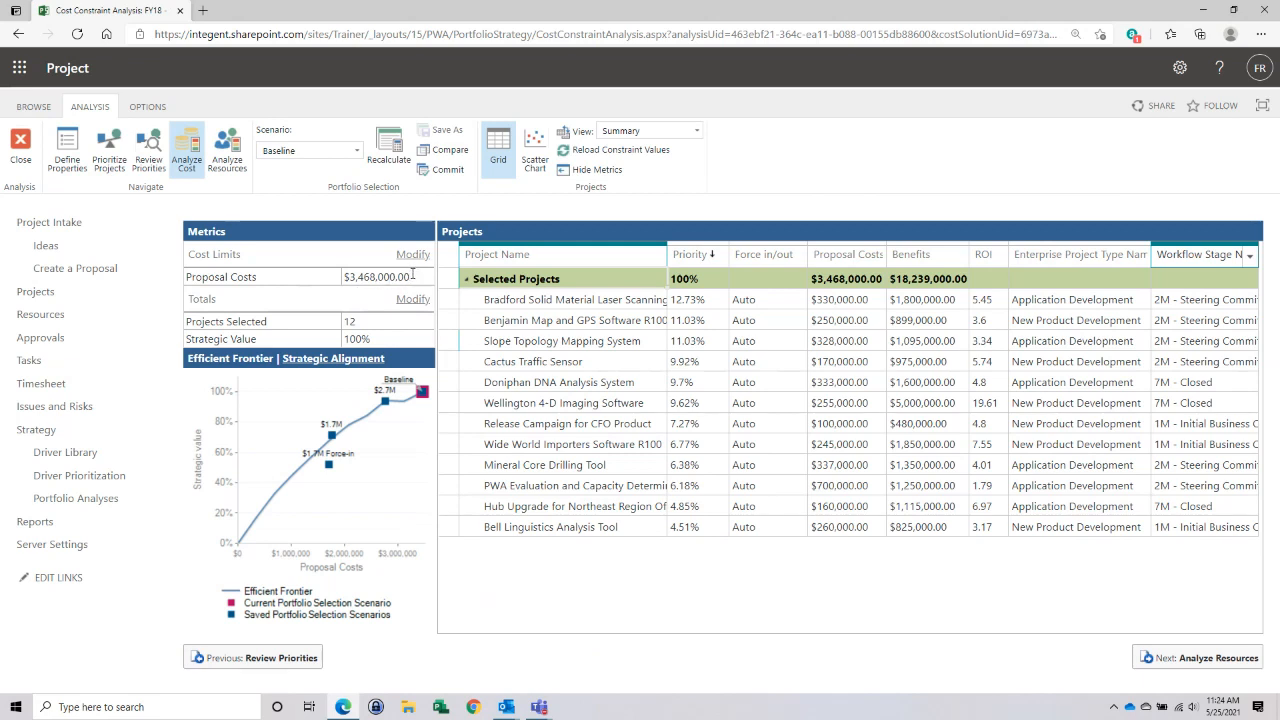
- Set the Proposal Costs limit to 2000000 and recalculate the portfolio selection, keeping the current totals
{"action": "left_click", "coordinate": [413, 276]}
{"action": "left_click_drag", "start_coordinate": [413, 276], "coordinate": [343, 277]}
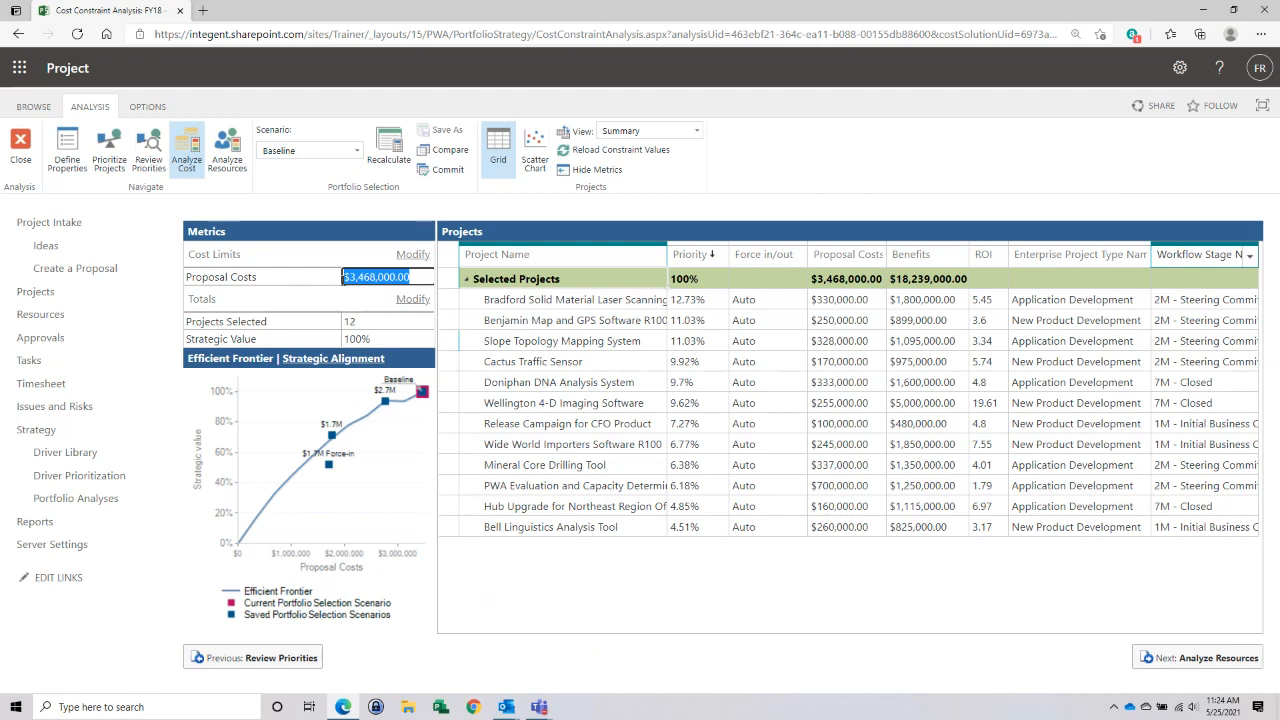
{"action": "type", "text": "20000"}
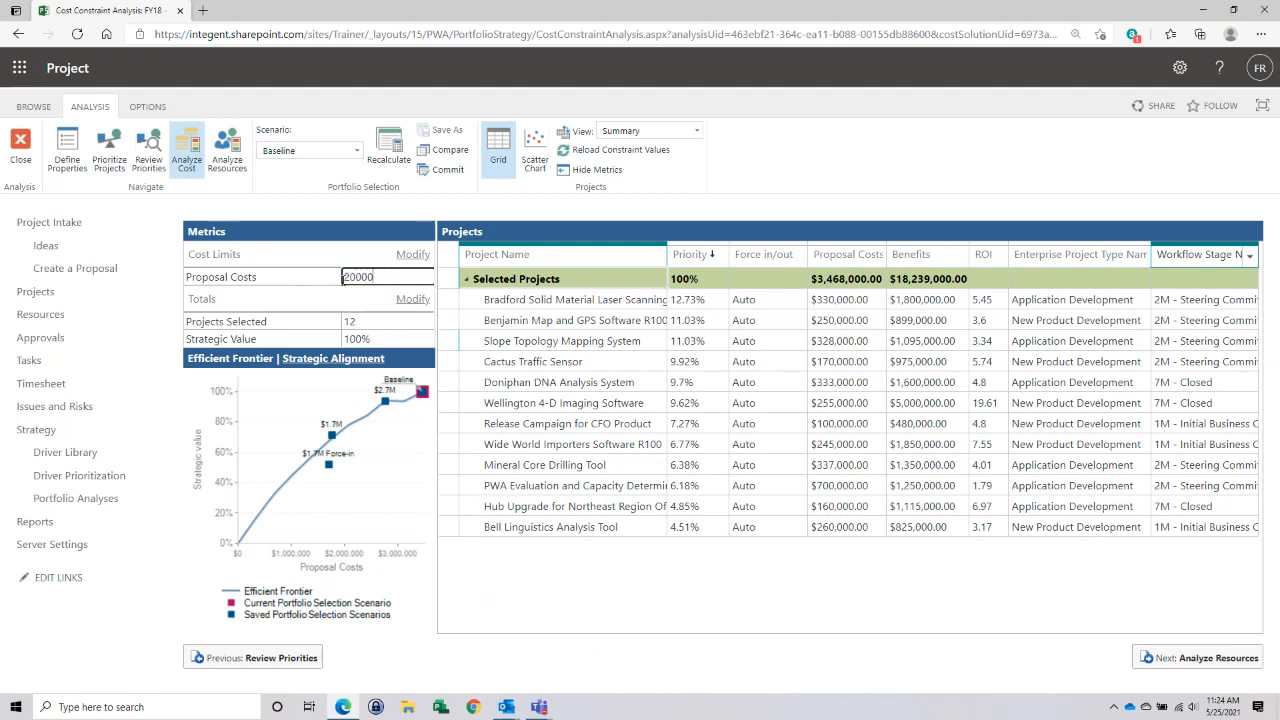
{"action": "type", "text": "00"}
{"action": "key", "text": "Return"}
{"action": "left_click", "coordinate": [409, 278]}
{"action": "left_click", "coordinate": [418, 305]}
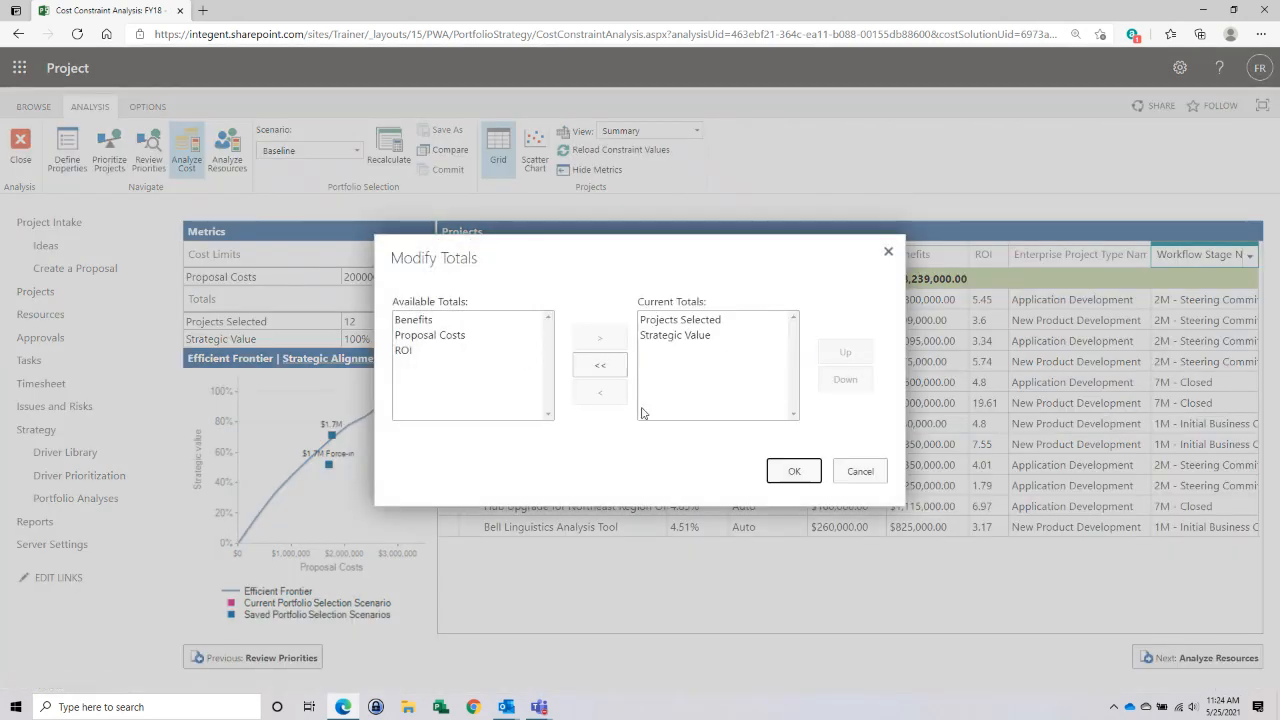
{"action": "left_click", "coordinate": [793, 471]}
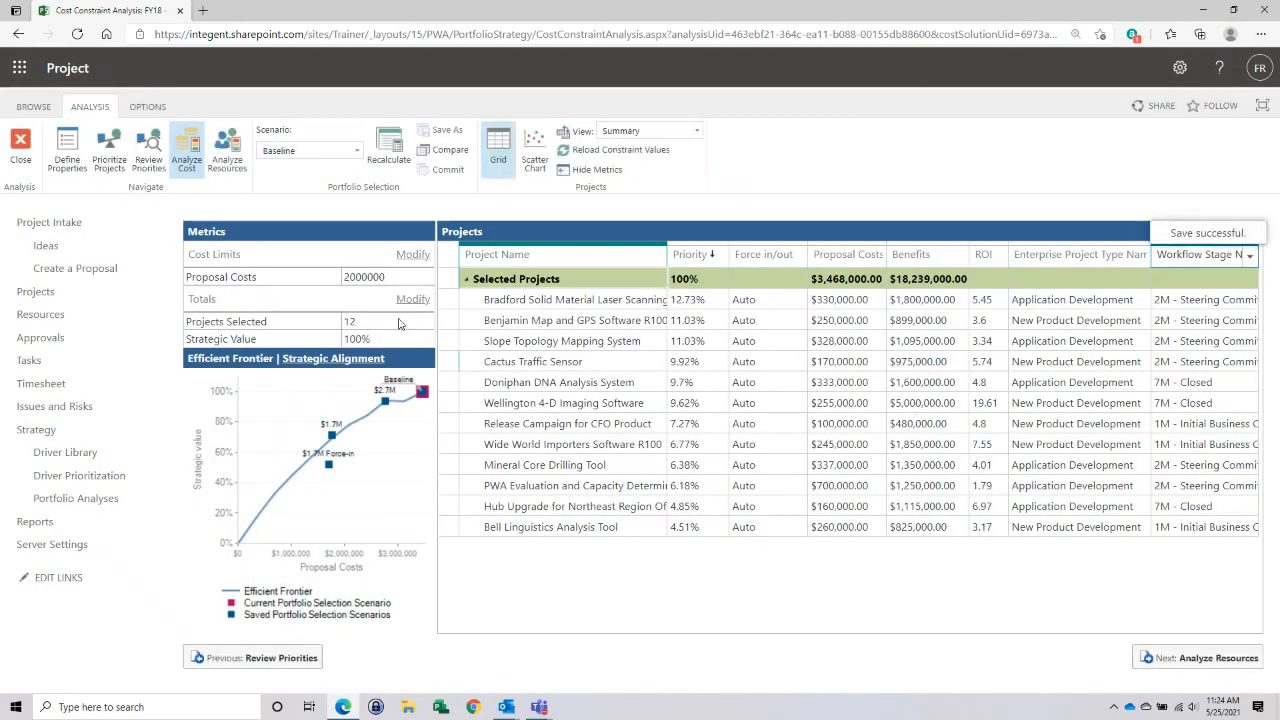
{"action": "left_click", "coordinate": [393, 146]}
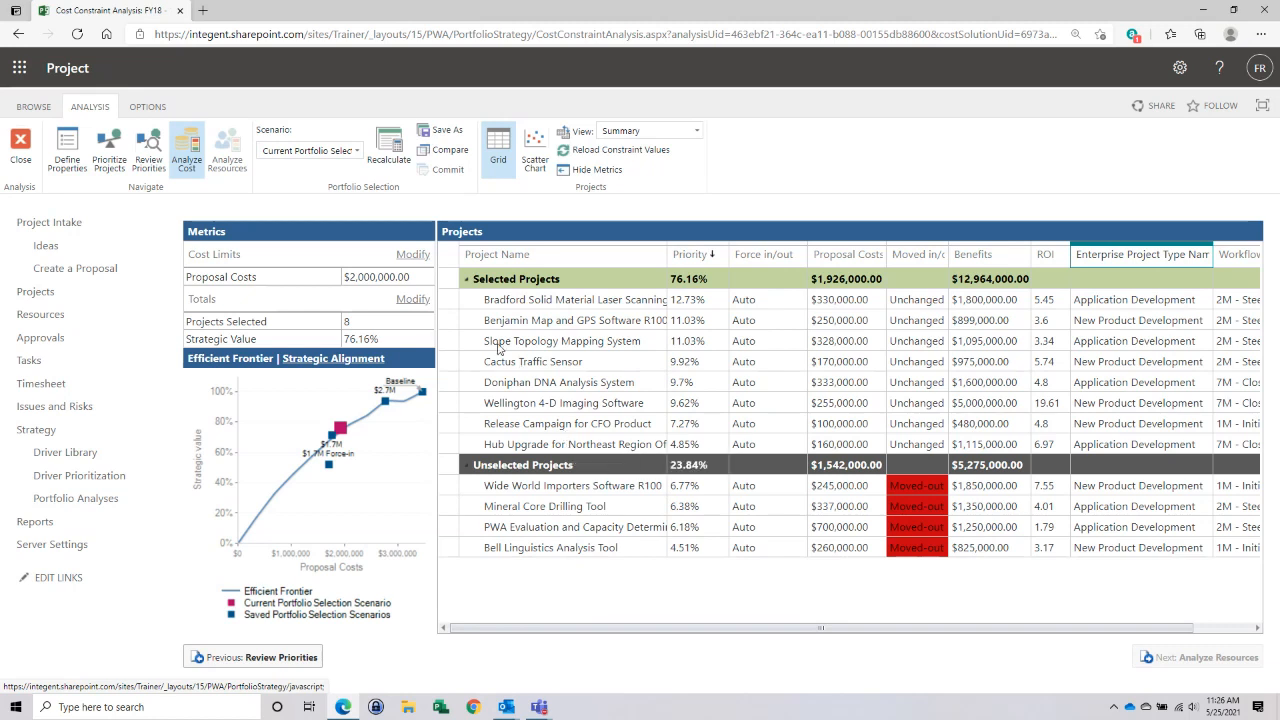
- View the projects' value against proposal costs as a scatter chart and return to the Summary grid
{"action": "left_click", "coordinate": [537, 143]}
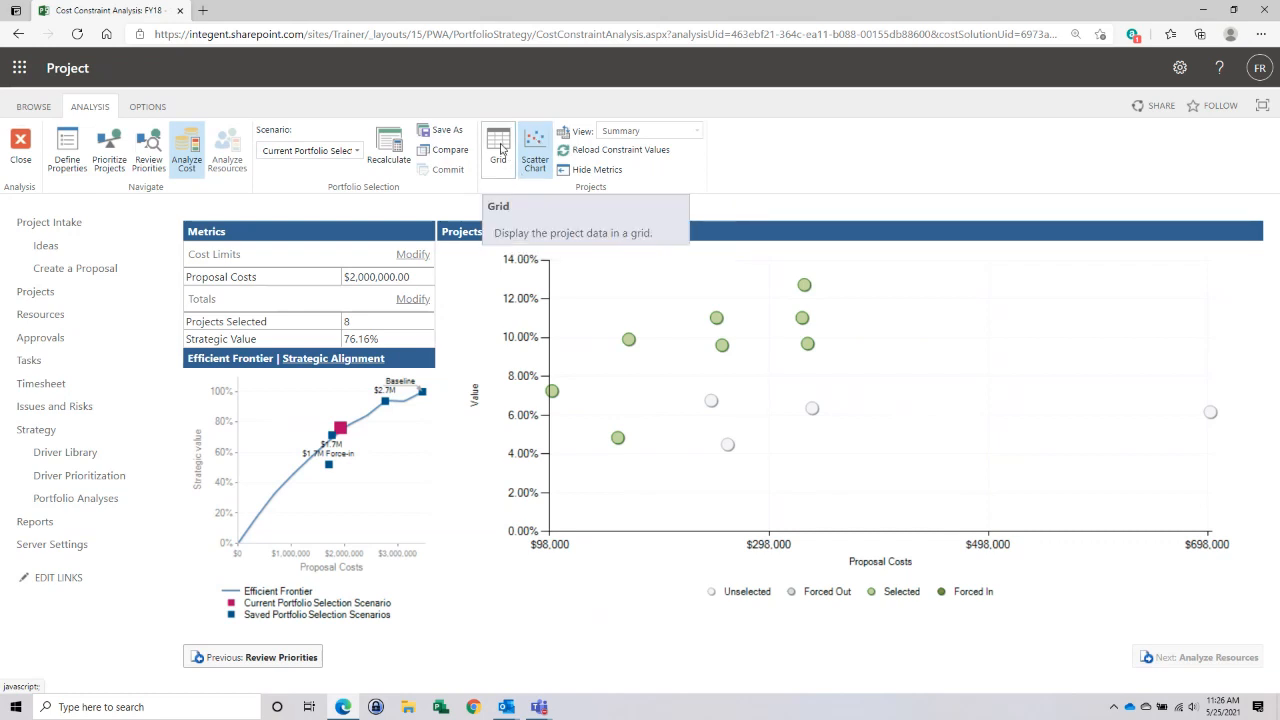
{"action": "left_click", "coordinate": [502, 148]}
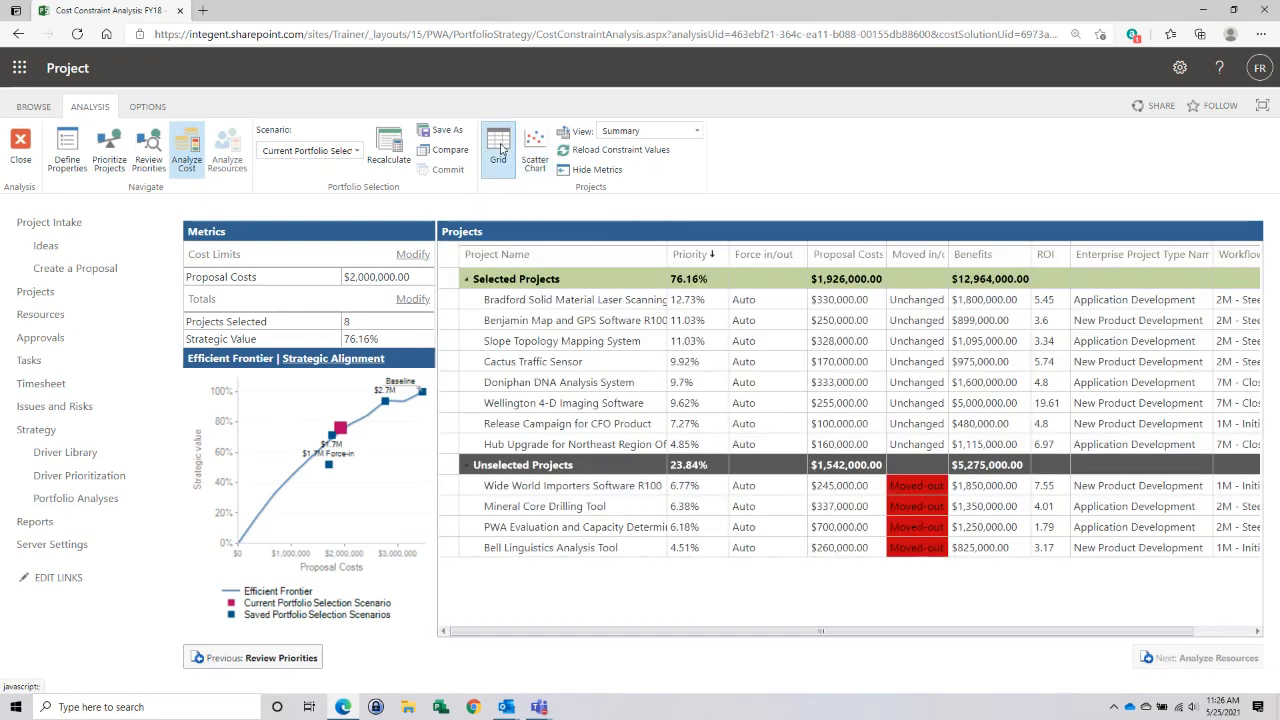
{"action": "left_click", "coordinate": [697, 136]}
{"action": "left_click", "coordinate": [697, 136]}
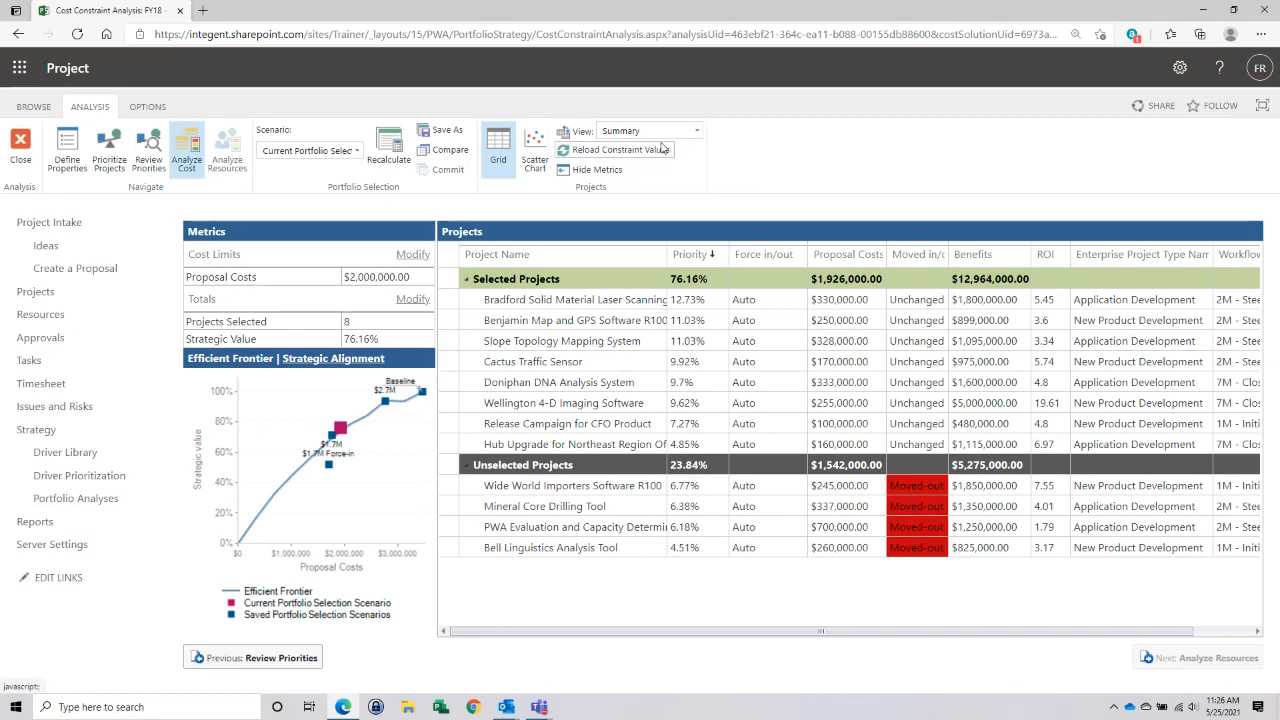
- Examine the project selections of the saved scenarios $1.7M Force-in and $2.7M
{"action": "left_click", "coordinate": [358, 152]}
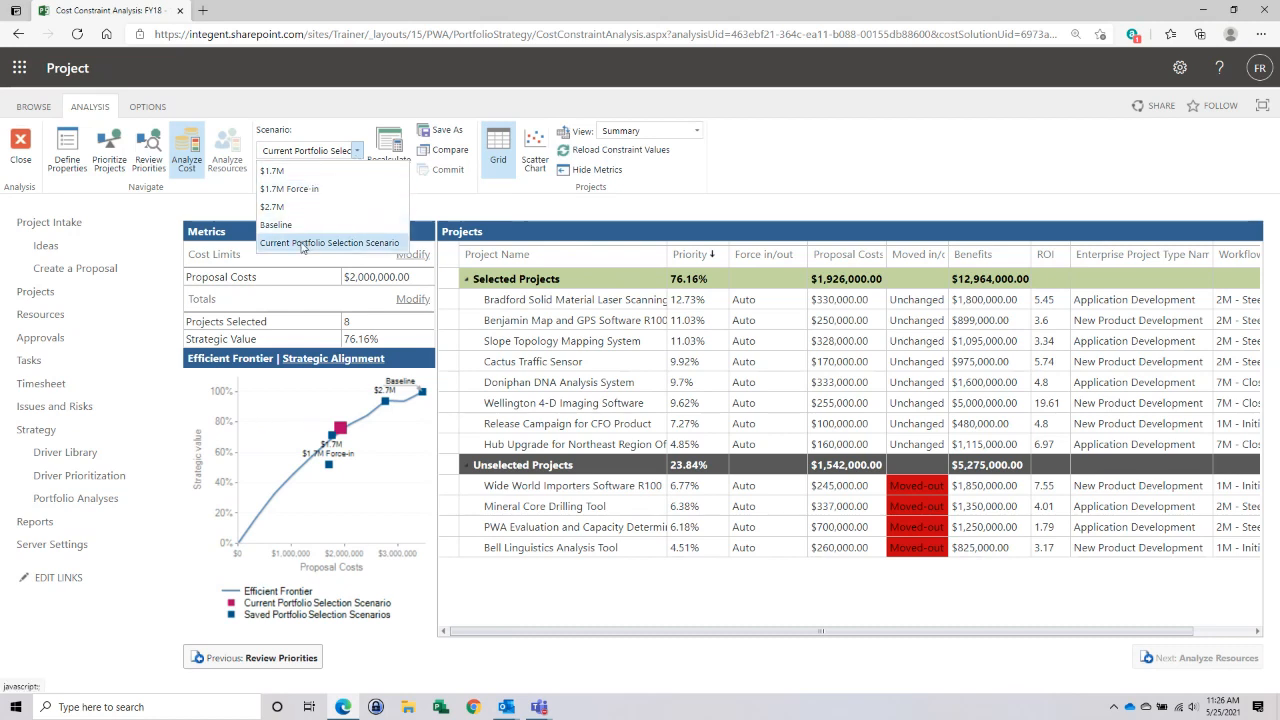
{"action": "left_click", "coordinate": [312, 189]}
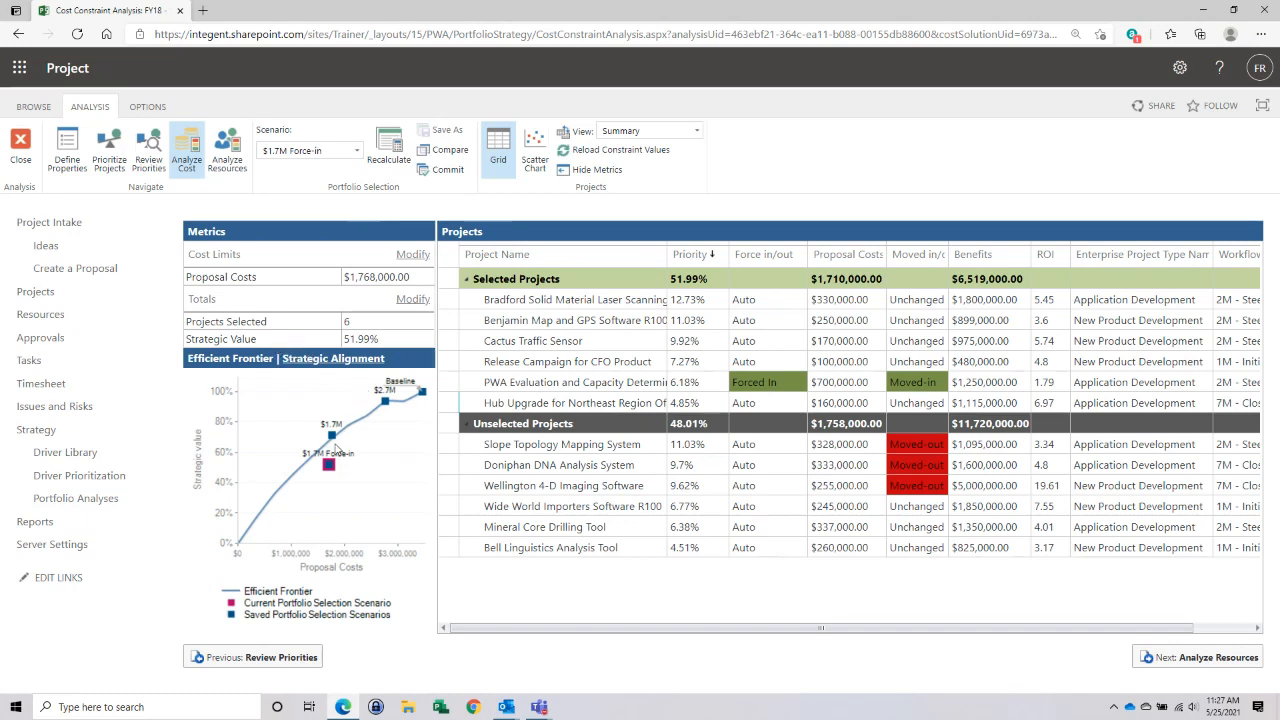
{"action": "mouse_move", "coordinate": [330, 470]}
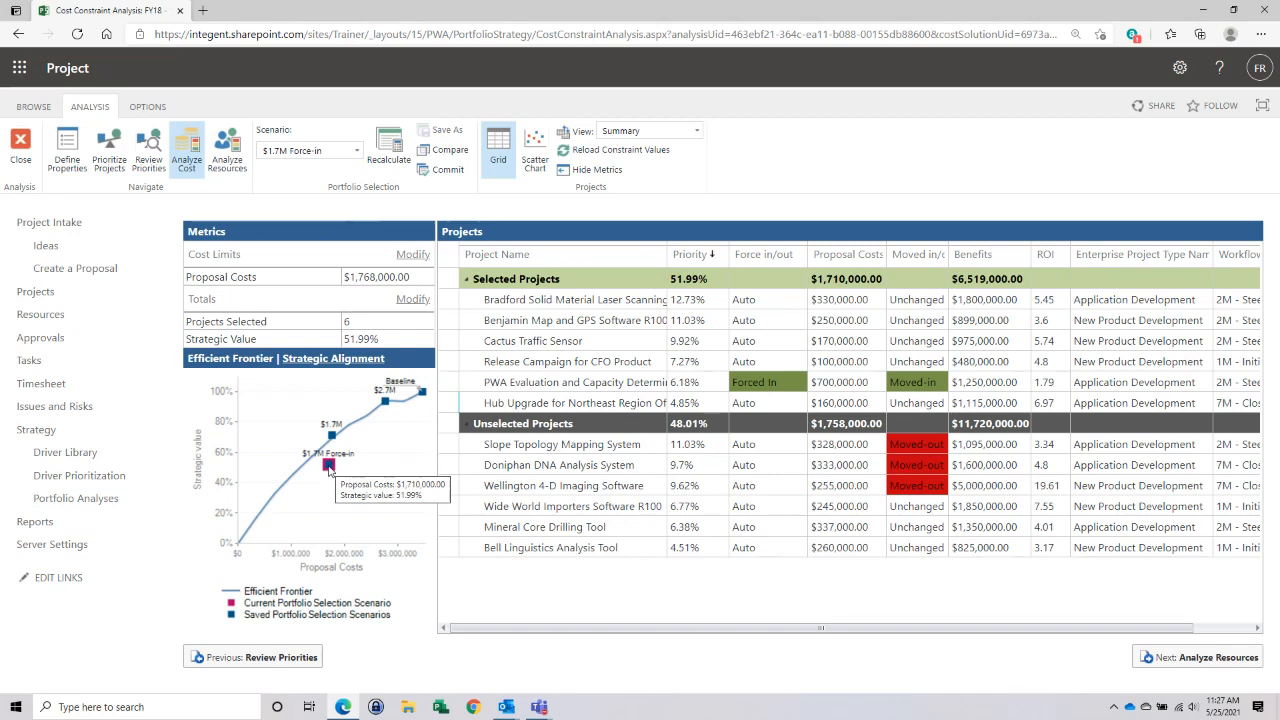
{"action": "left_click", "coordinate": [357, 150]}
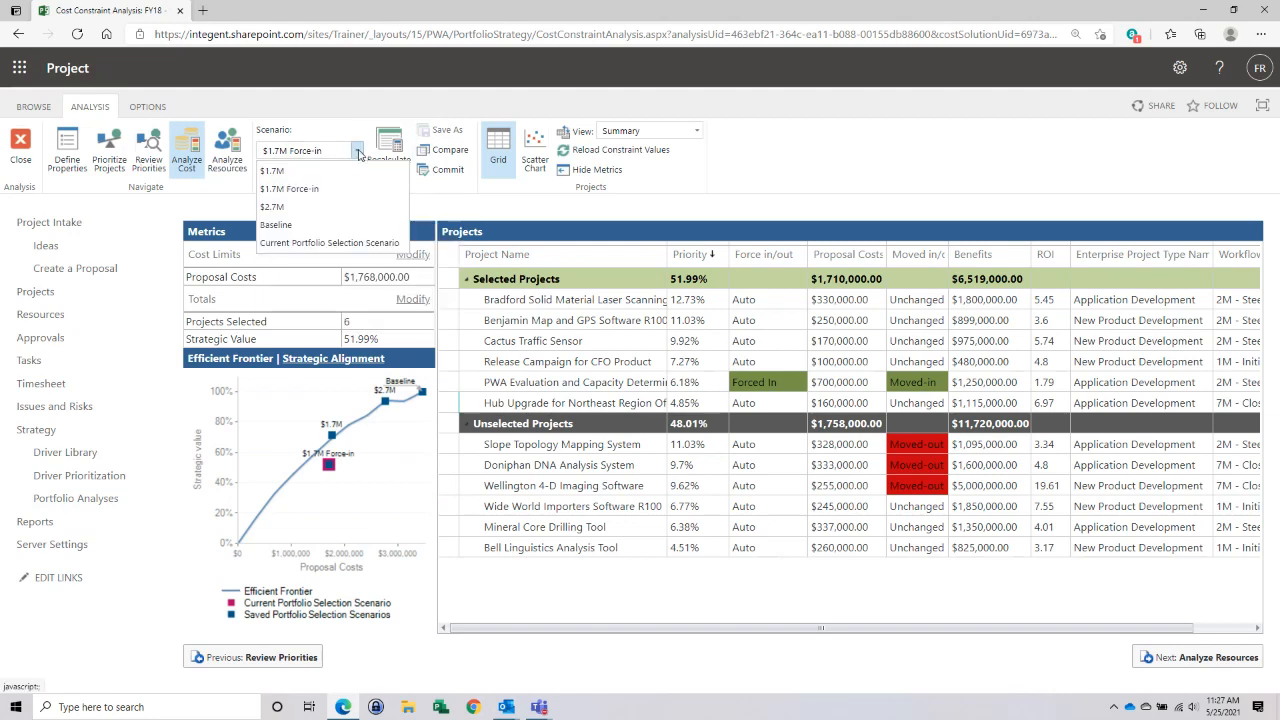
{"action": "left_click", "coordinate": [313, 207]}
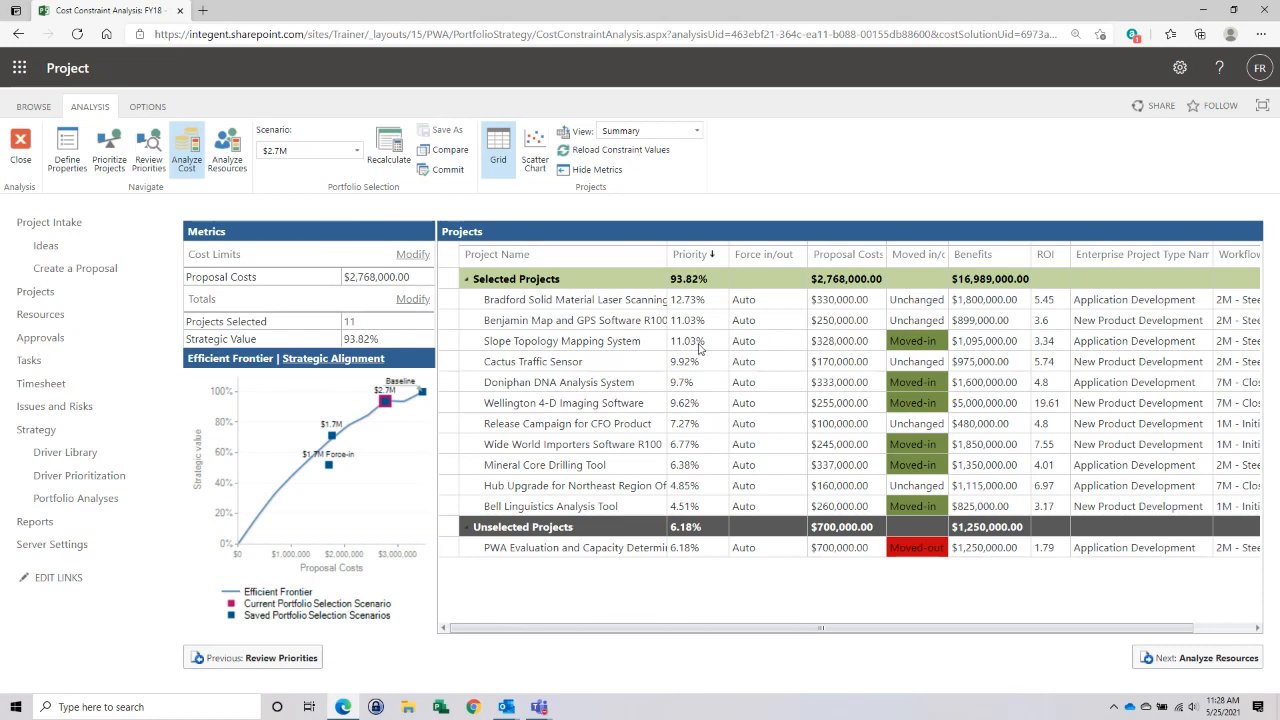
- Open Bradford Solid Material Laser Scanning System from the Project Center and put its Strategic Impact page into edit mode
{"action": "left_click", "coordinate": [45, 295]}
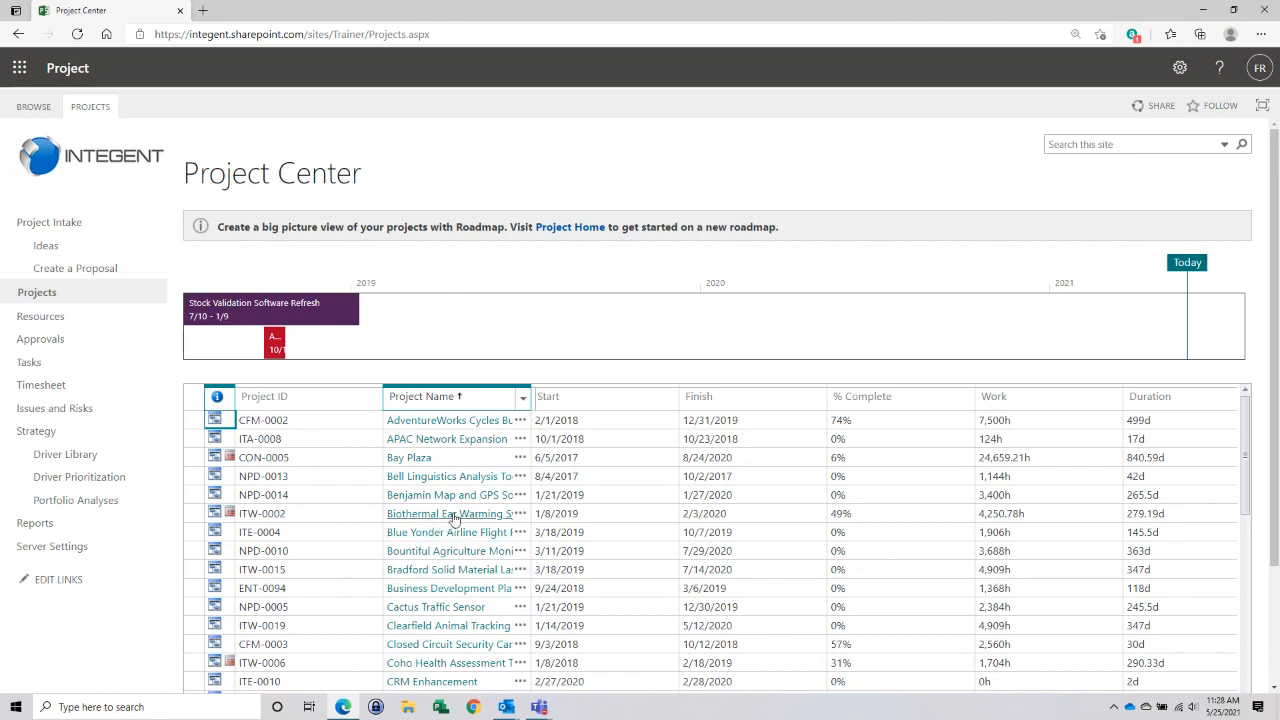
{"action": "scroll", "coordinate": [465, 497], "scroll_direction": "down", "scroll_amount": 1}
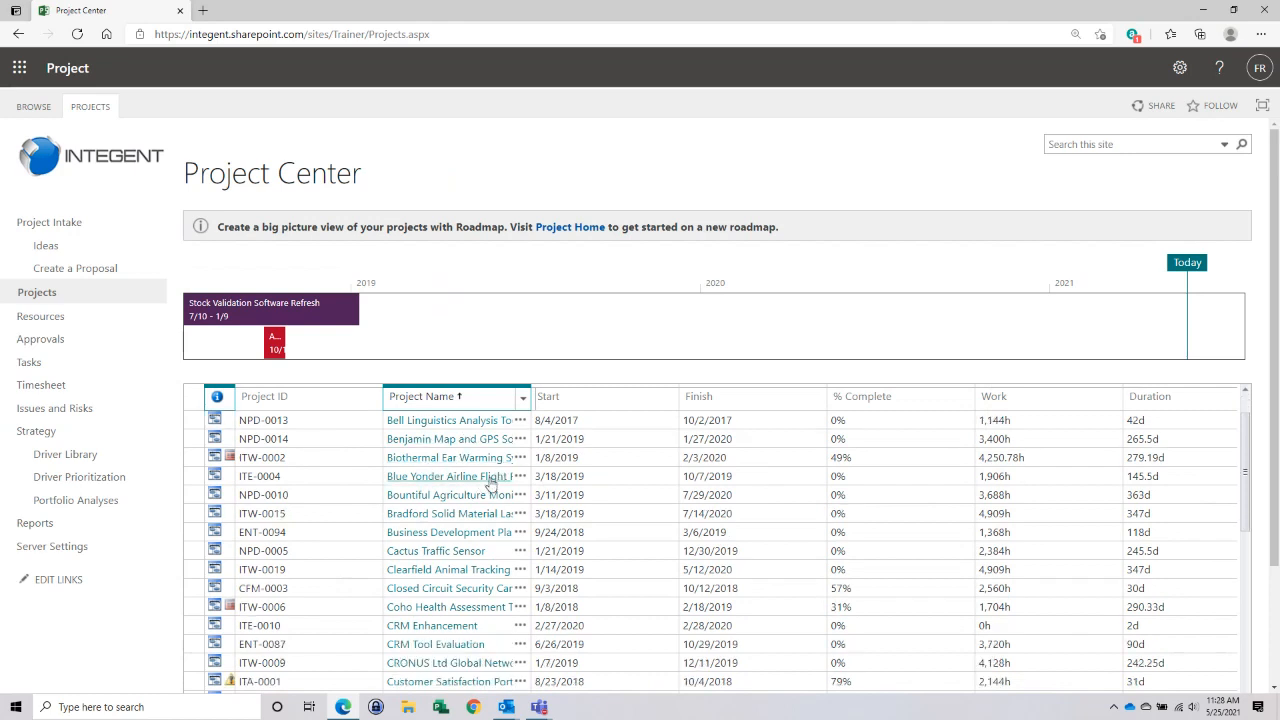
{"action": "left_click", "coordinate": [464, 516]}
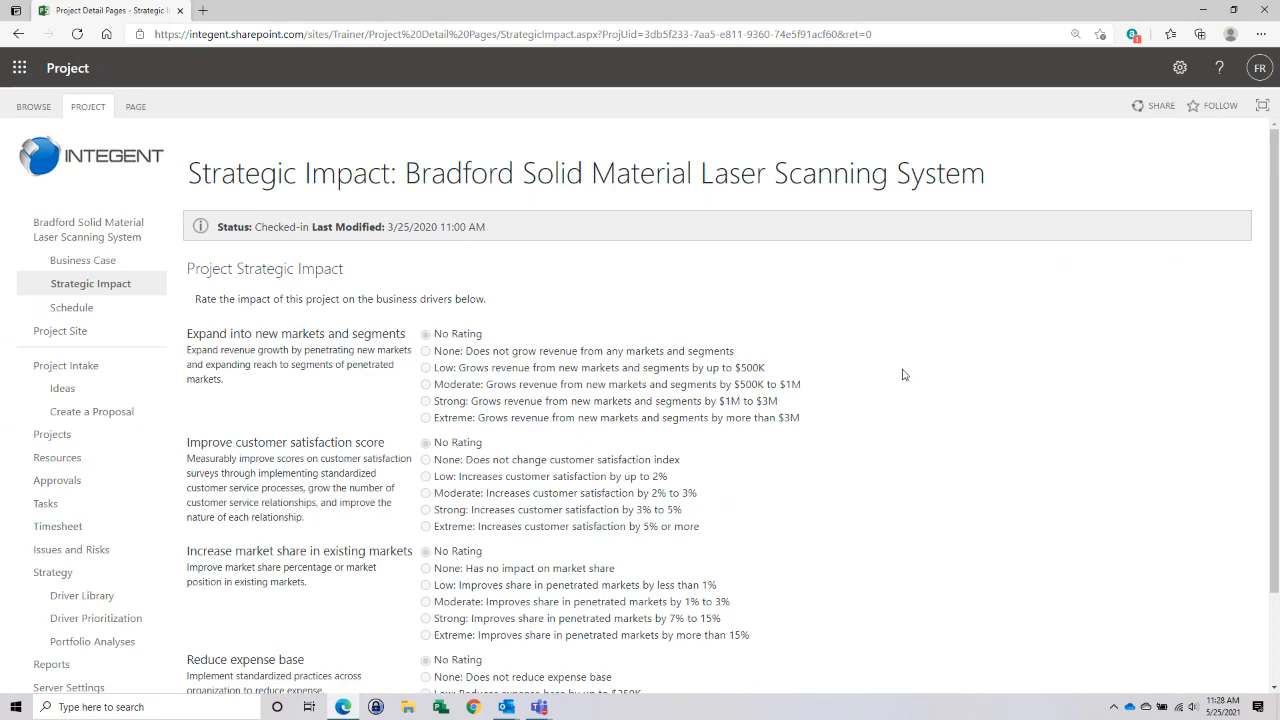
{"action": "scroll", "coordinate": [903, 374], "scroll_direction": "down", "scroll_amount": 3}
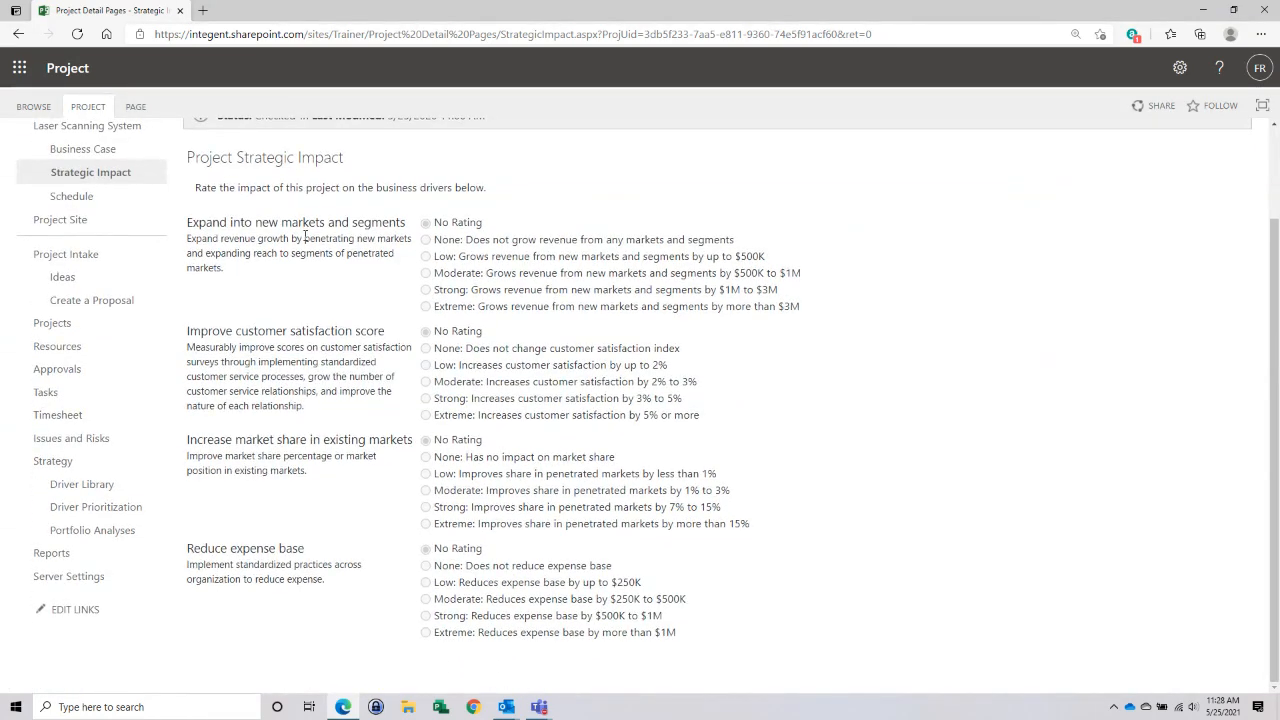
{"action": "scroll", "coordinate": [277, 220], "scroll_direction": "up", "scroll_amount": 3}
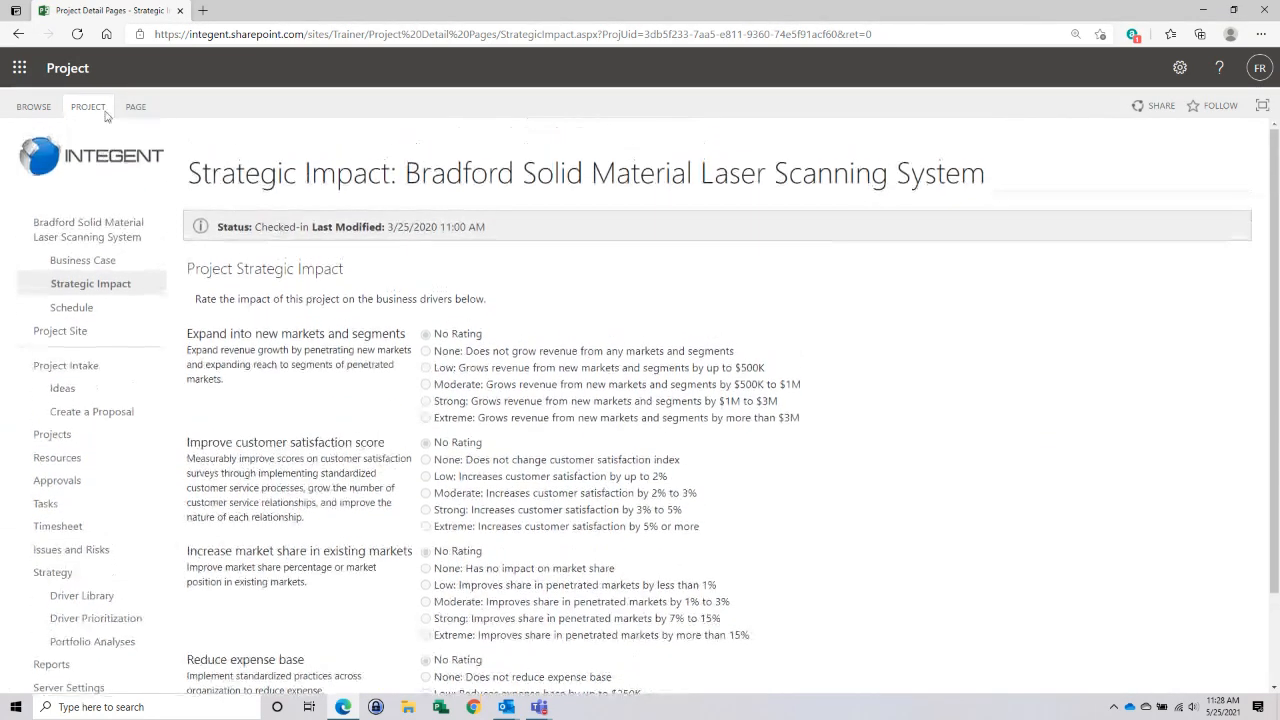
{"action": "left_click", "coordinate": [135, 107]}
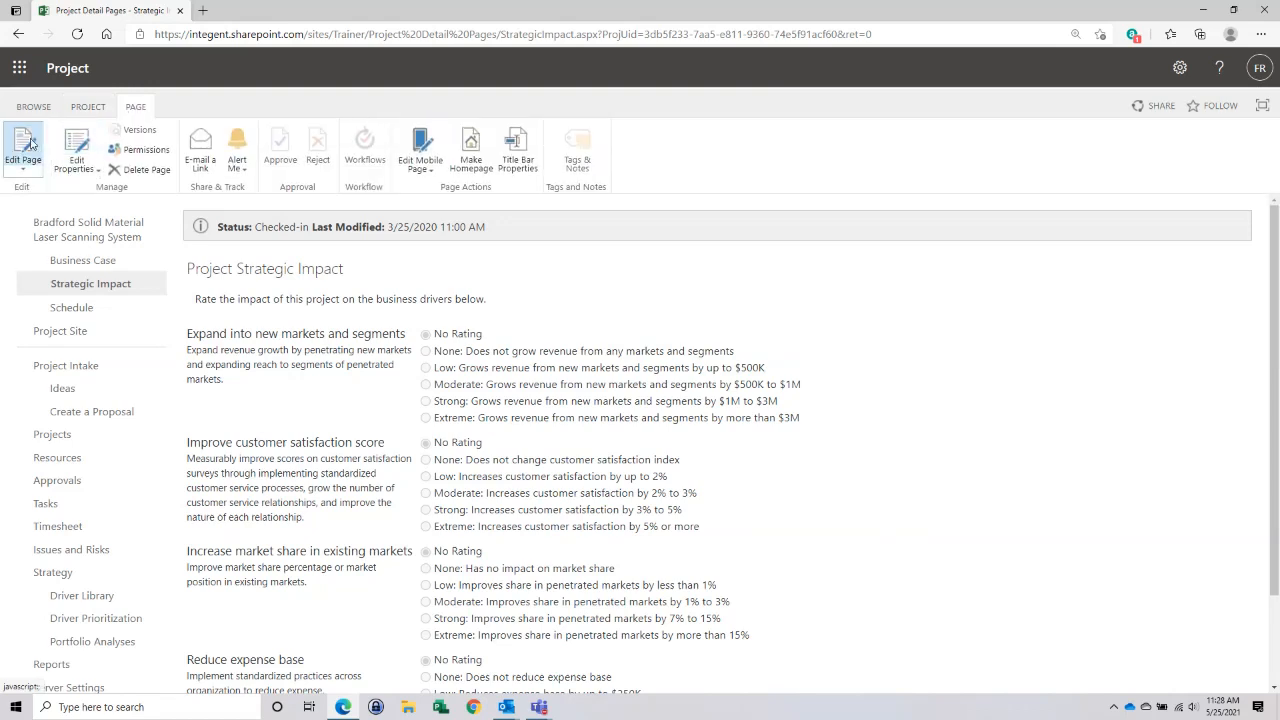
{"action": "left_click", "coordinate": [86, 107]}
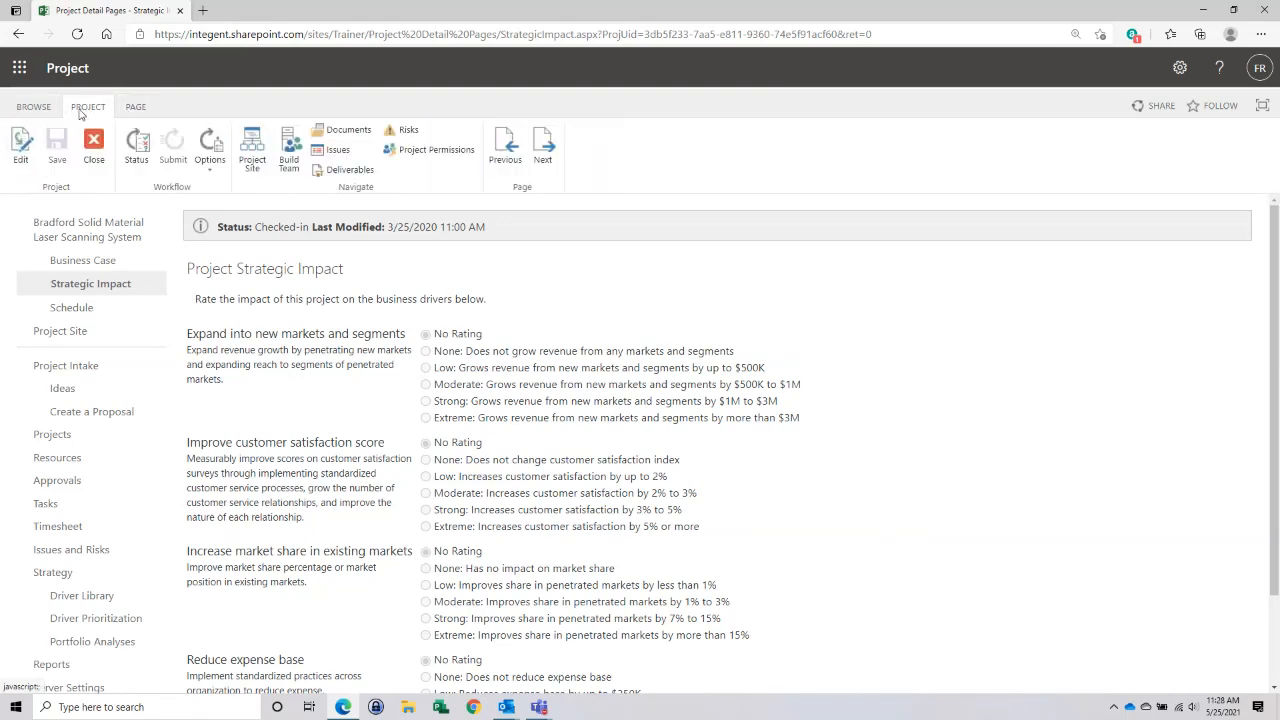
{"action": "left_click", "coordinate": [21, 145]}
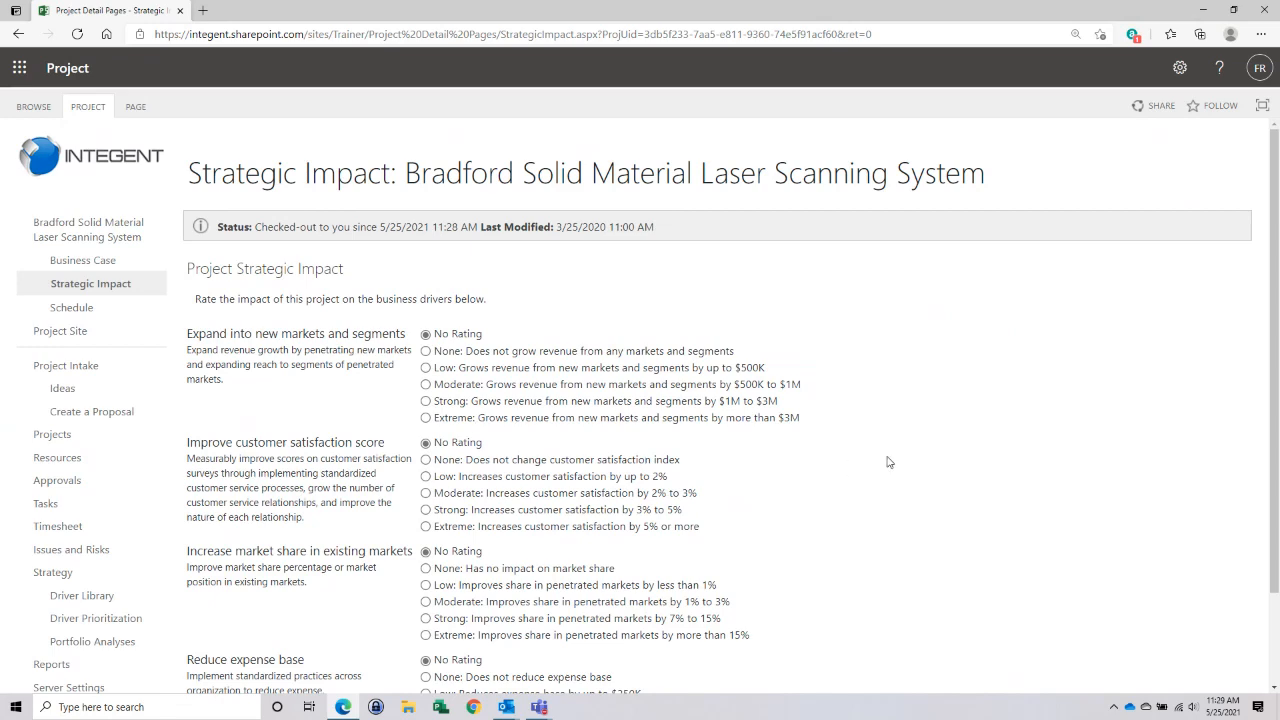
- Rate the project's impact as Moderate on new markets, Strong on customer satisfaction, Low on existing market share and Extreme on reducing the expense base
{"action": "scroll", "coordinate": [880, 462], "scroll_direction": "down", "scroll_amount": 2}
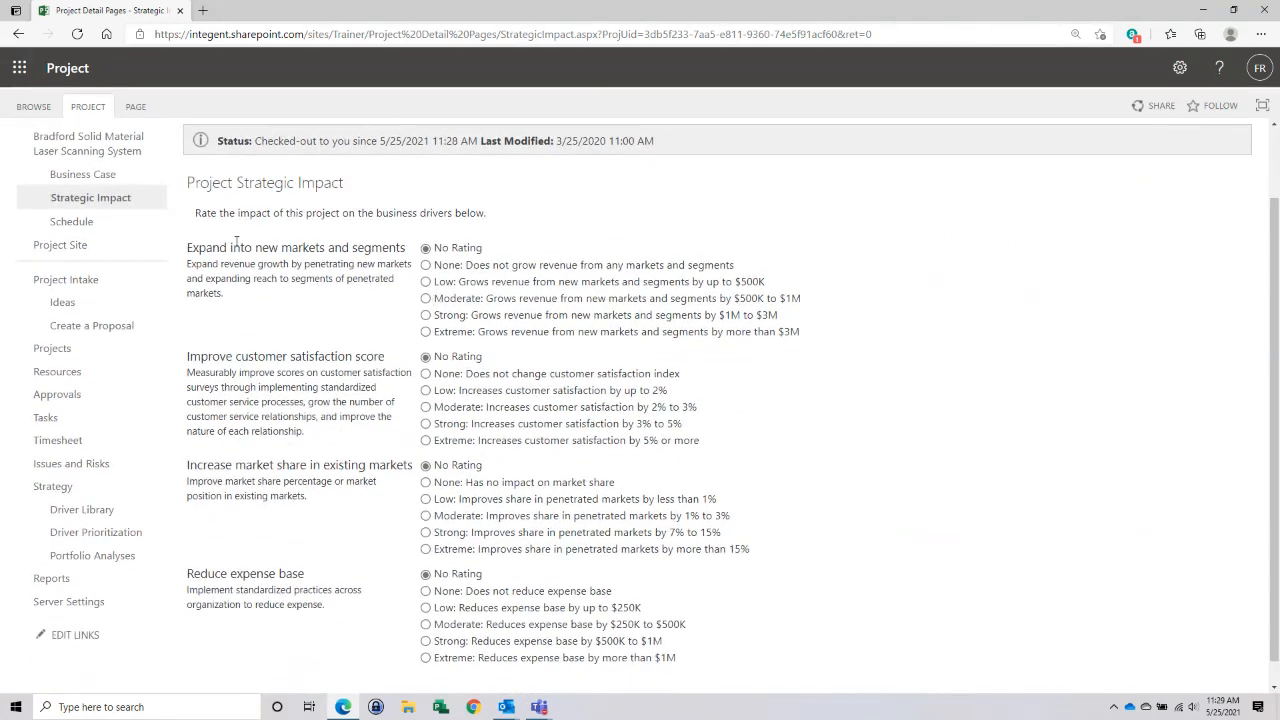
{"action": "scroll", "coordinate": [236, 240], "scroll_direction": "up", "scroll_amount": 2}
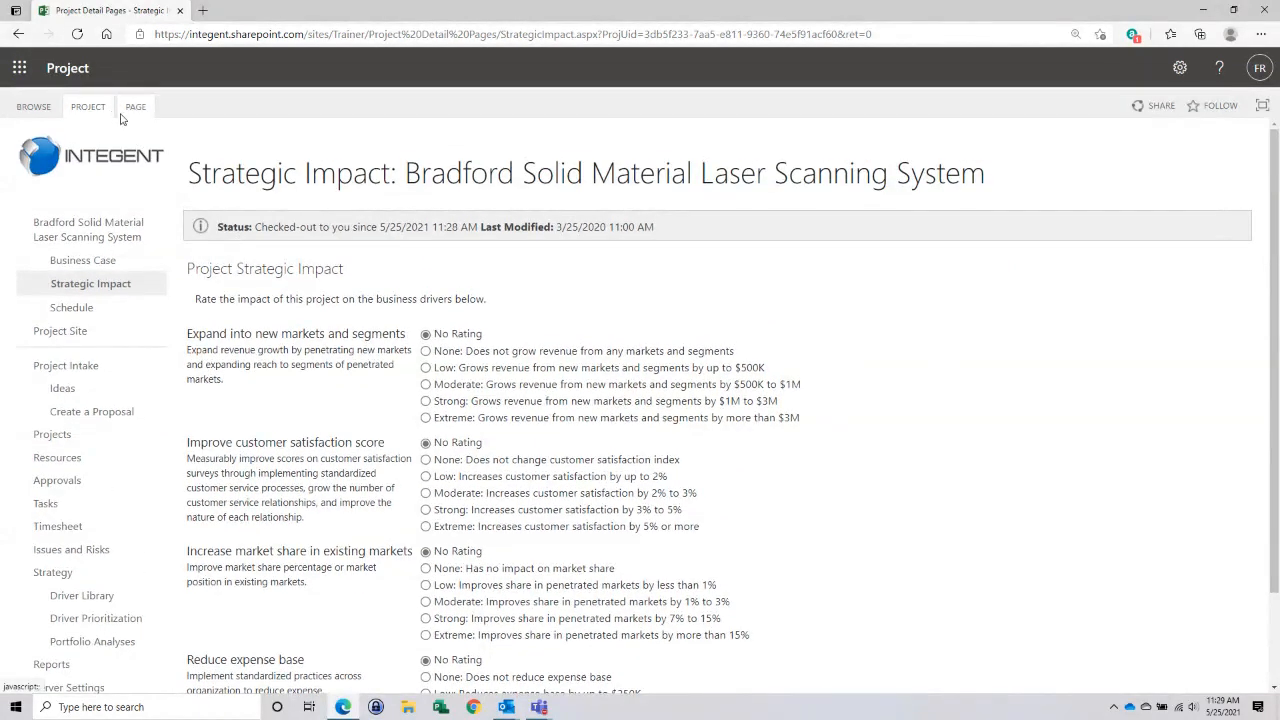
{"action": "left_click", "coordinate": [426, 384]}
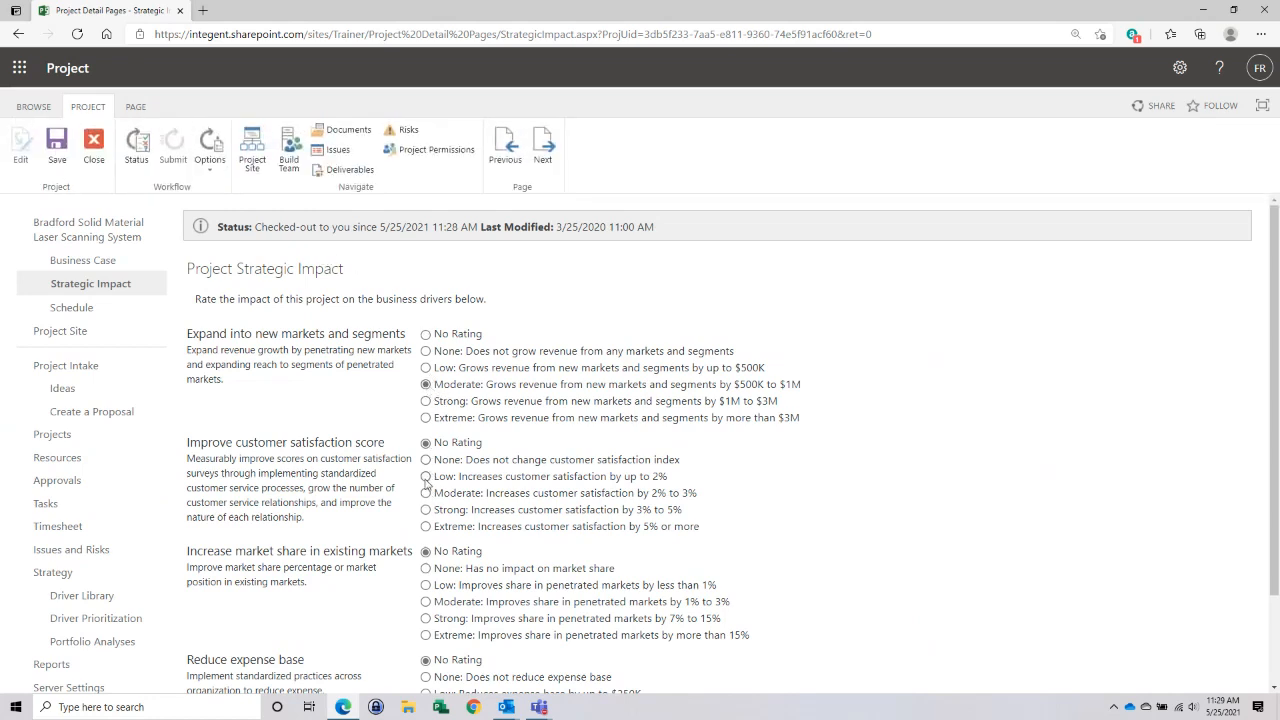
{"action": "left_click", "coordinate": [426, 510]}
{"action": "scroll", "coordinate": [878, 521], "scroll_direction": "down", "scroll_amount": 2}
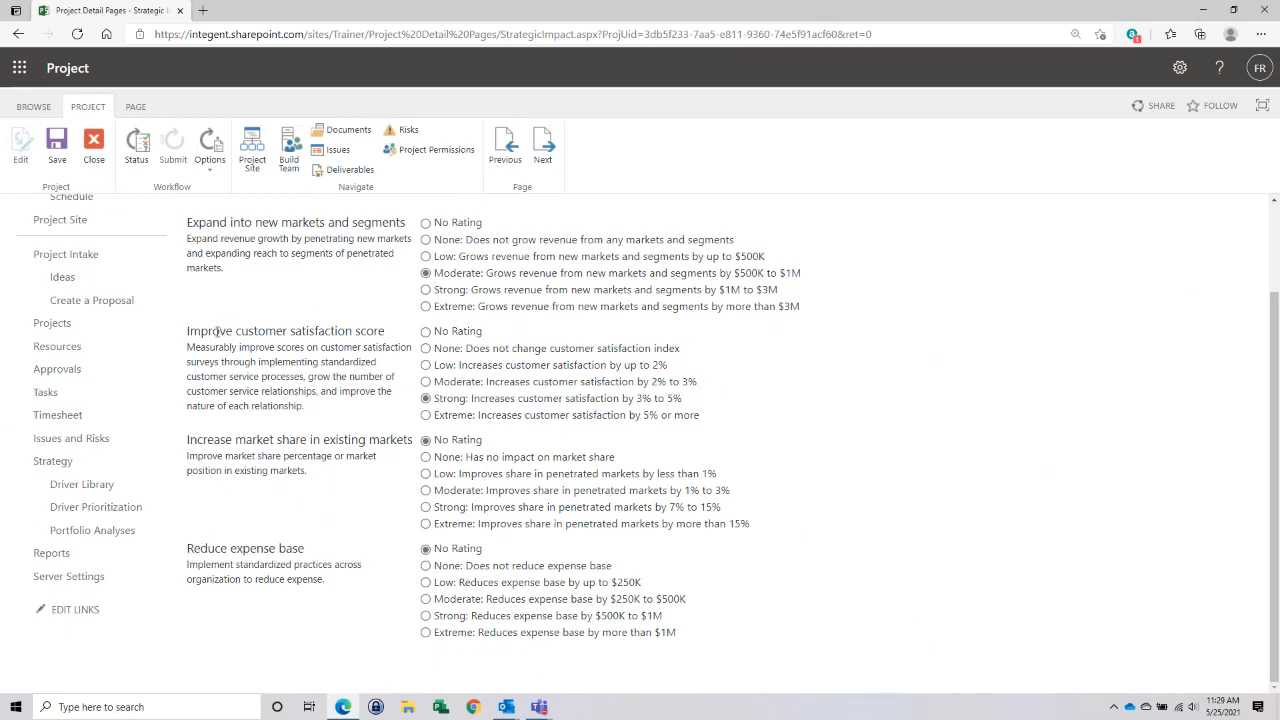
{"action": "left_click", "coordinate": [427, 474]}
{"action": "left_click", "coordinate": [426, 633]}
- Save the strategic impact ratings and close the project, checking it in
{"action": "left_click", "coordinate": [64, 146]}
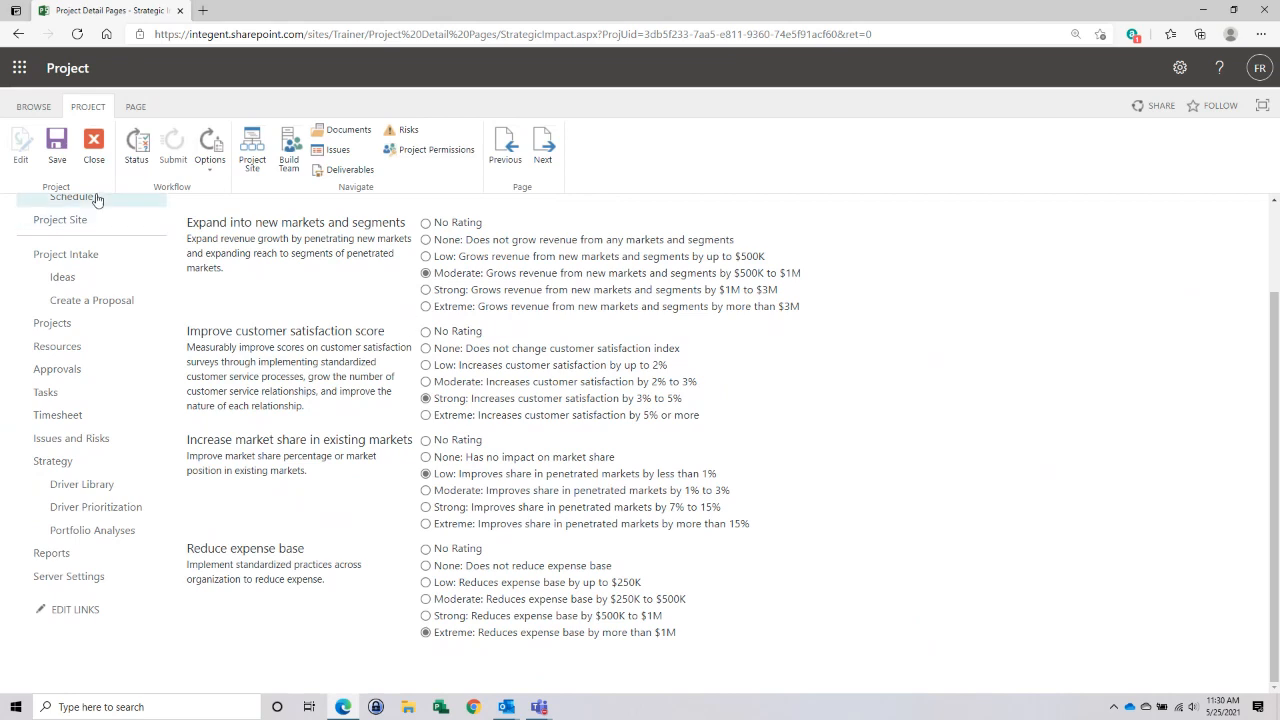
{"action": "left_click", "coordinate": [68, 144]}
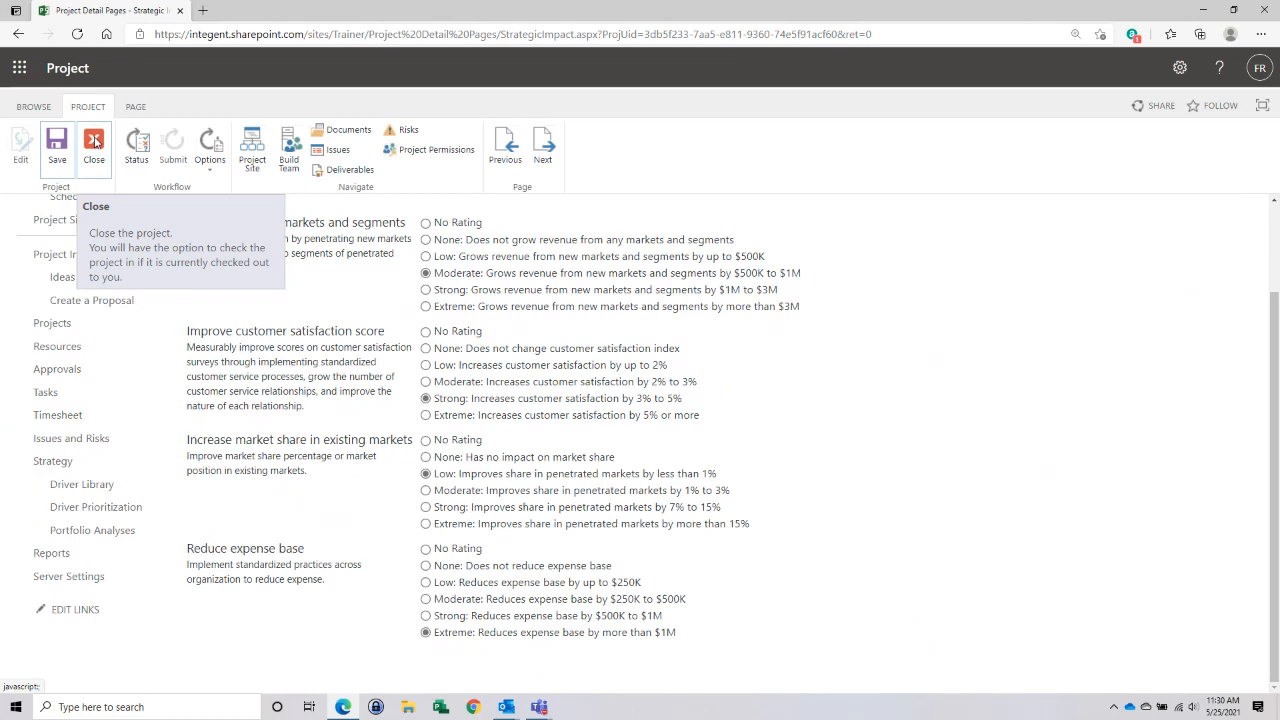
{"action": "left_click", "coordinate": [94, 141]}
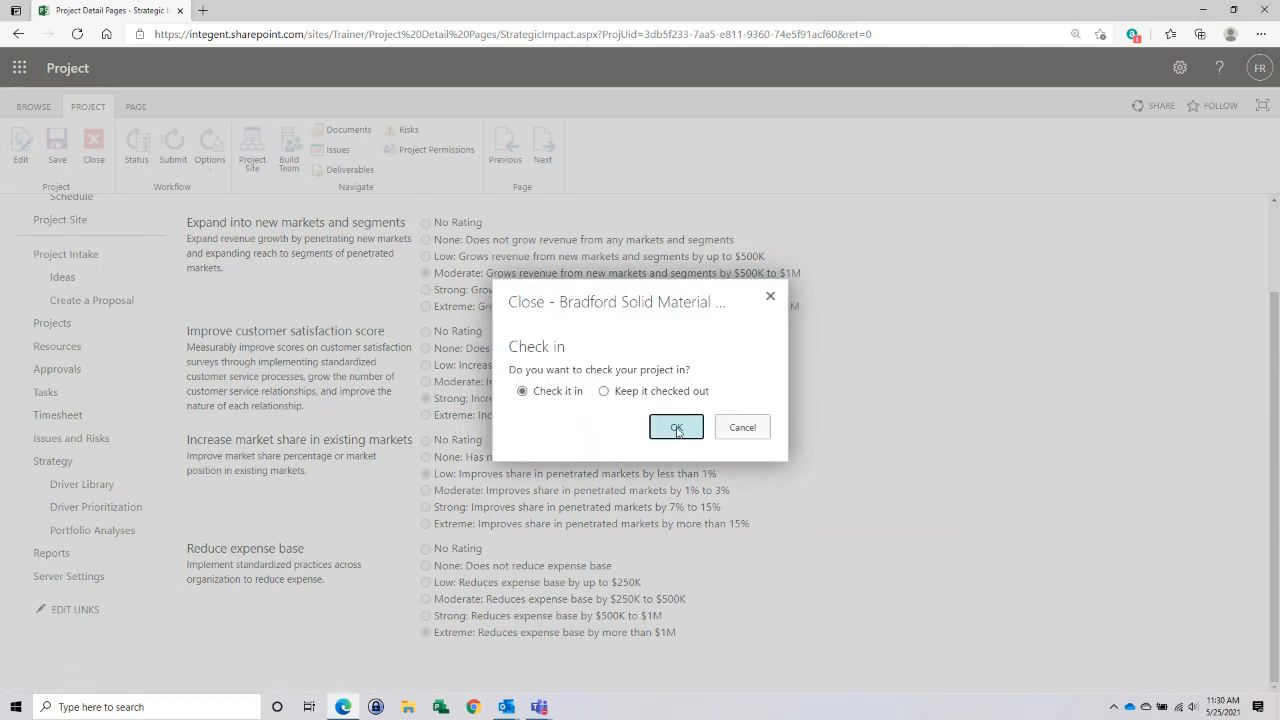
{"action": "left_click", "coordinate": [677, 429]}
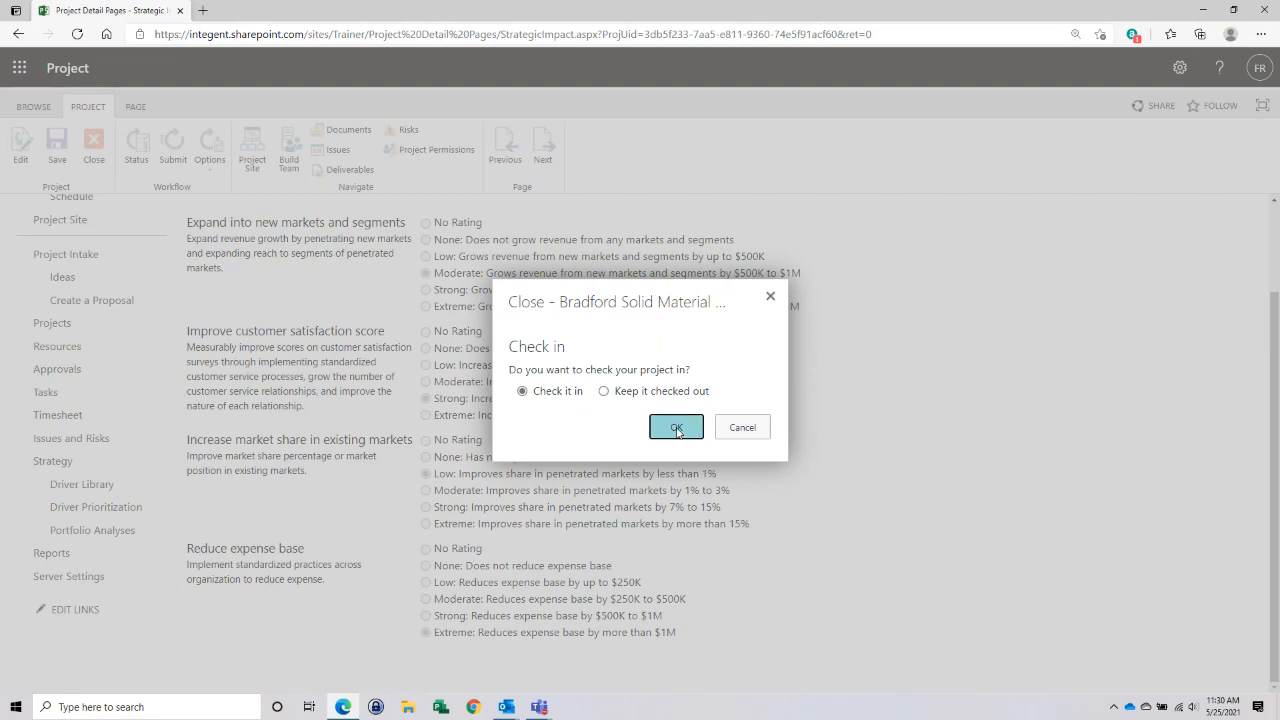